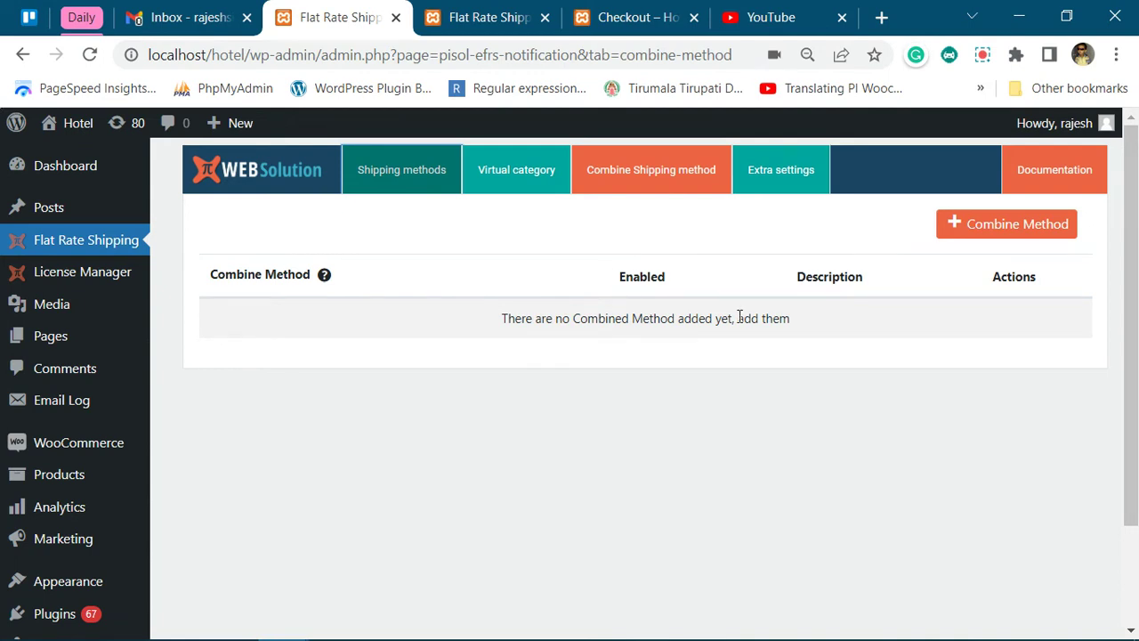
# - Reload the checkout page and review the shipping methods offered for the order
pyautogui.click(603, 14)
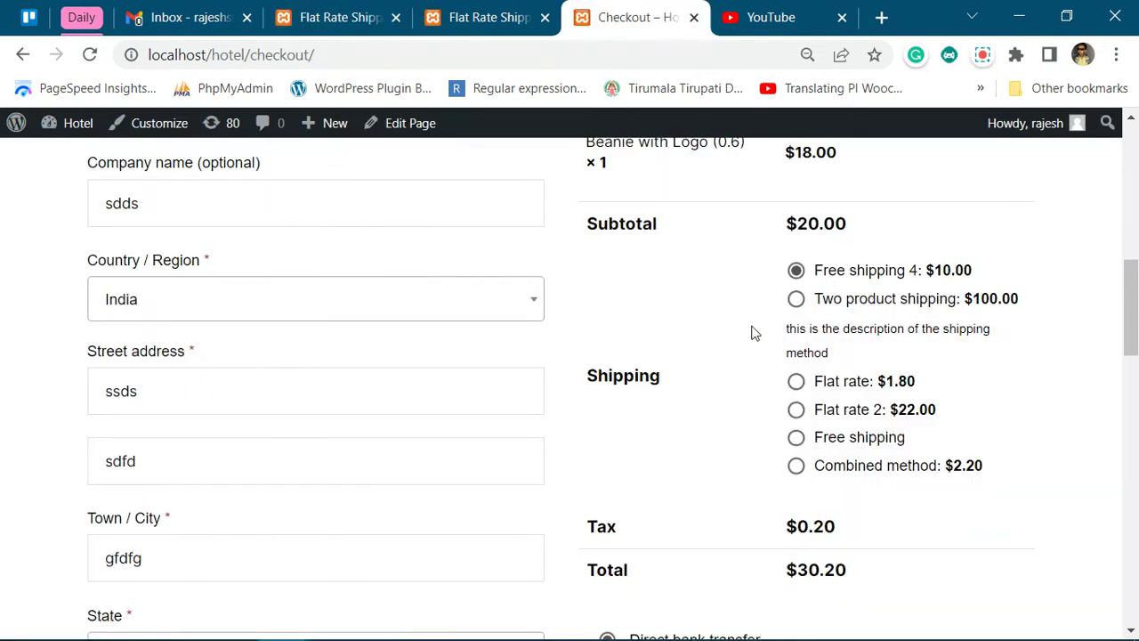
pyautogui.click(90, 55)
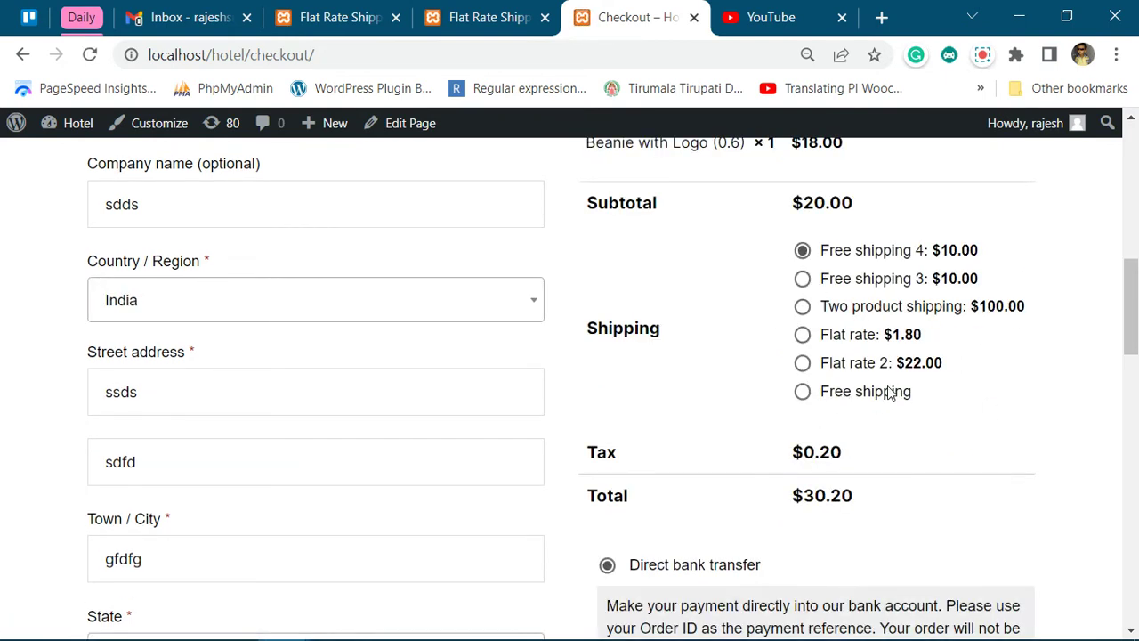
pyautogui.moveTo(820, 252); pyautogui.dragTo(911, 253)
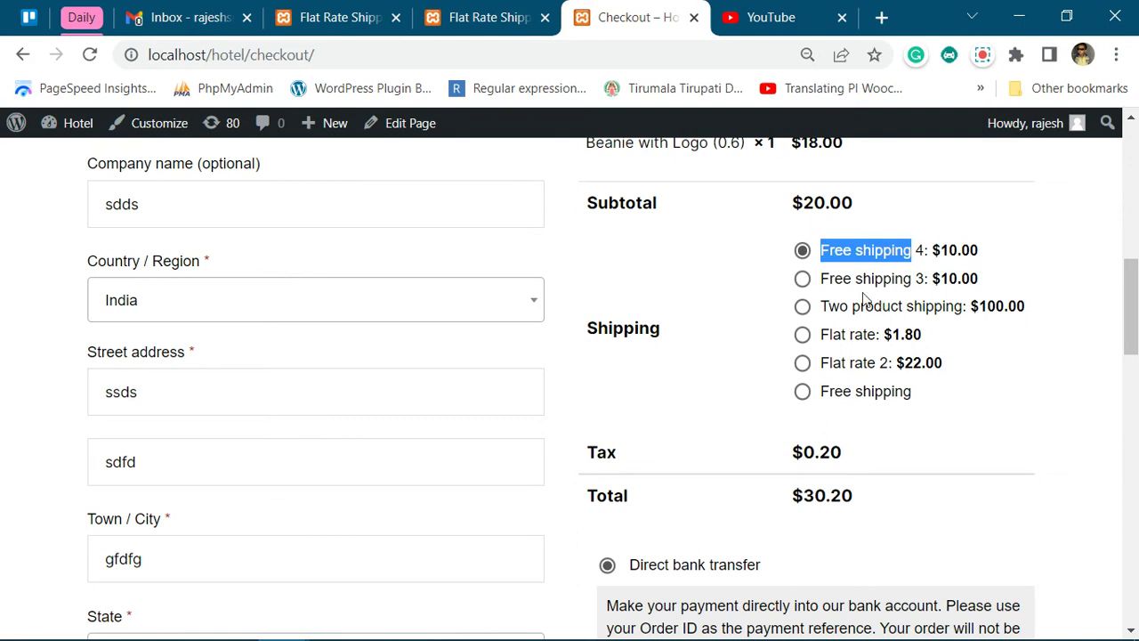
pyautogui.moveTo(821, 280); pyautogui.dragTo(924, 281)
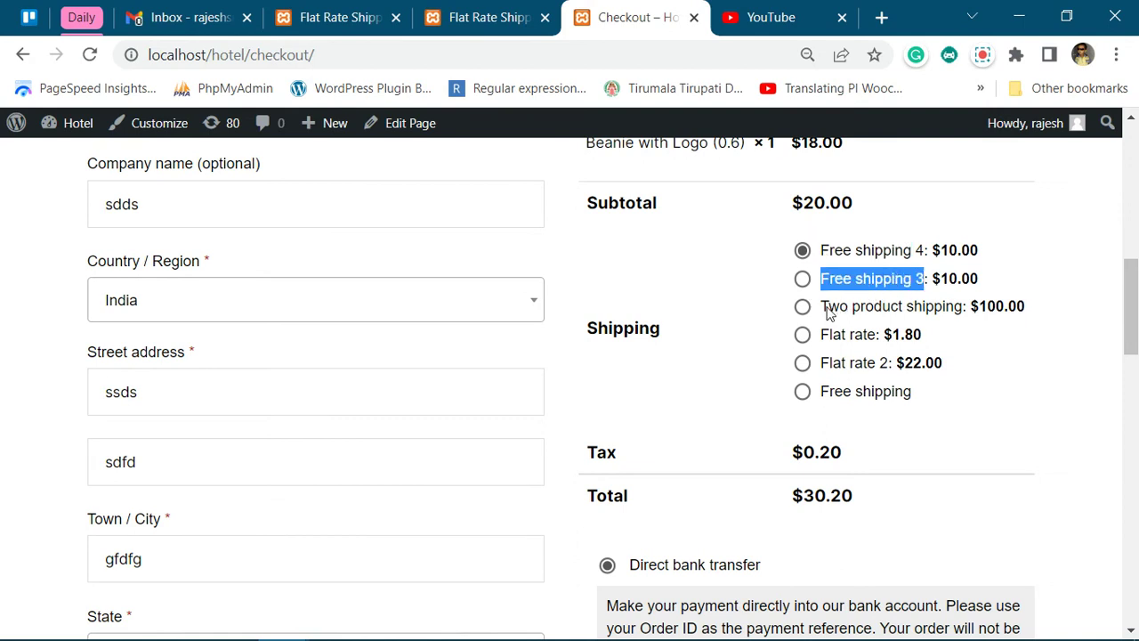
pyautogui.moveTo(820, 340); pyautogui.dragTo(876, 368)
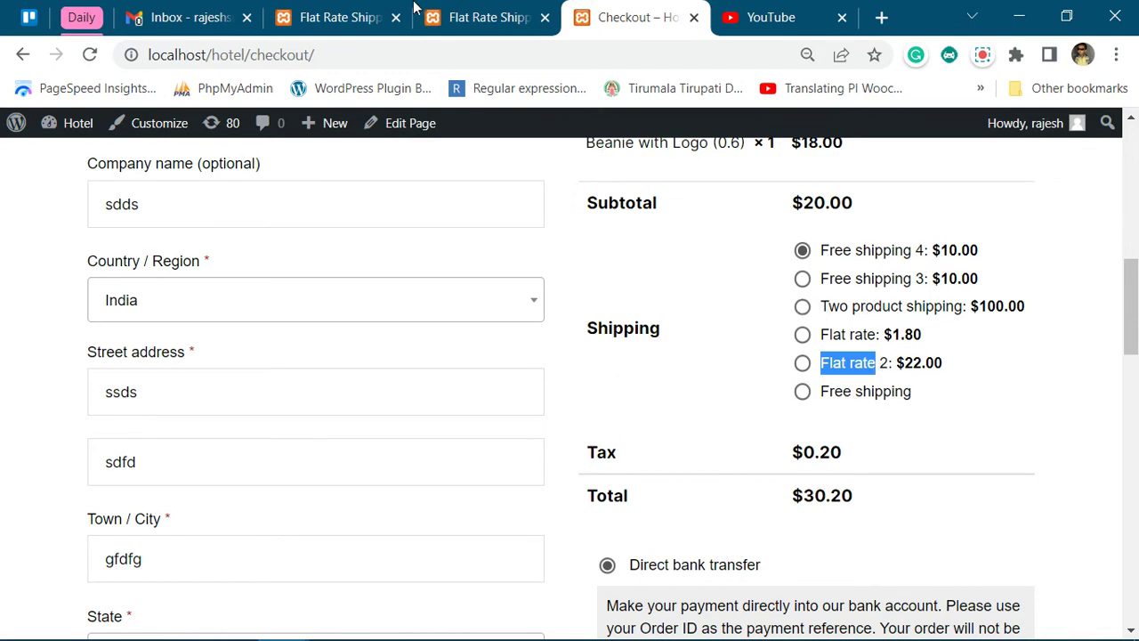
# - Start a new combined shipping method in the Flat Rate Shipping settings and name it "combined method"
pyautogui.click(480, 11)
pyautogui.click(380, 11)
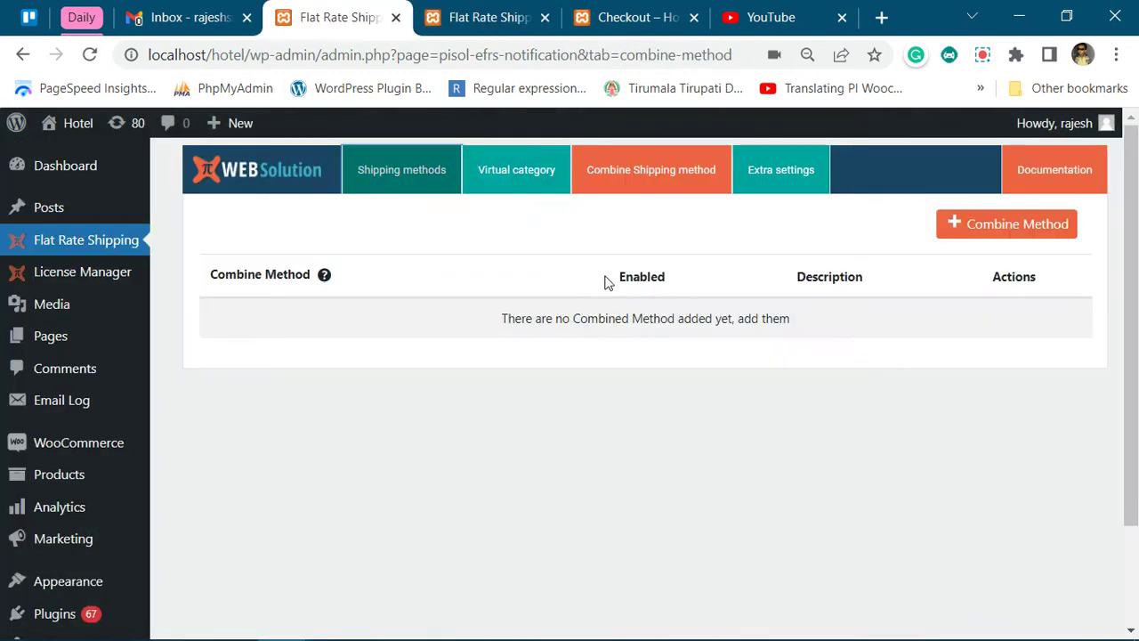
pyautogui.click(1015, 236)
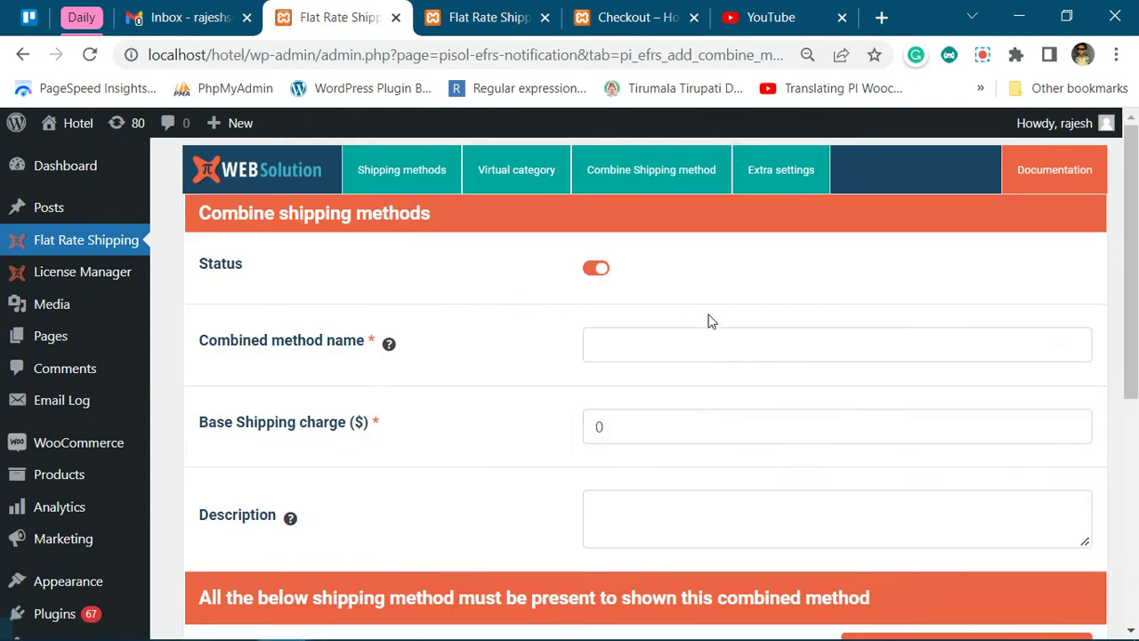
pyautogui.click(613, 353)
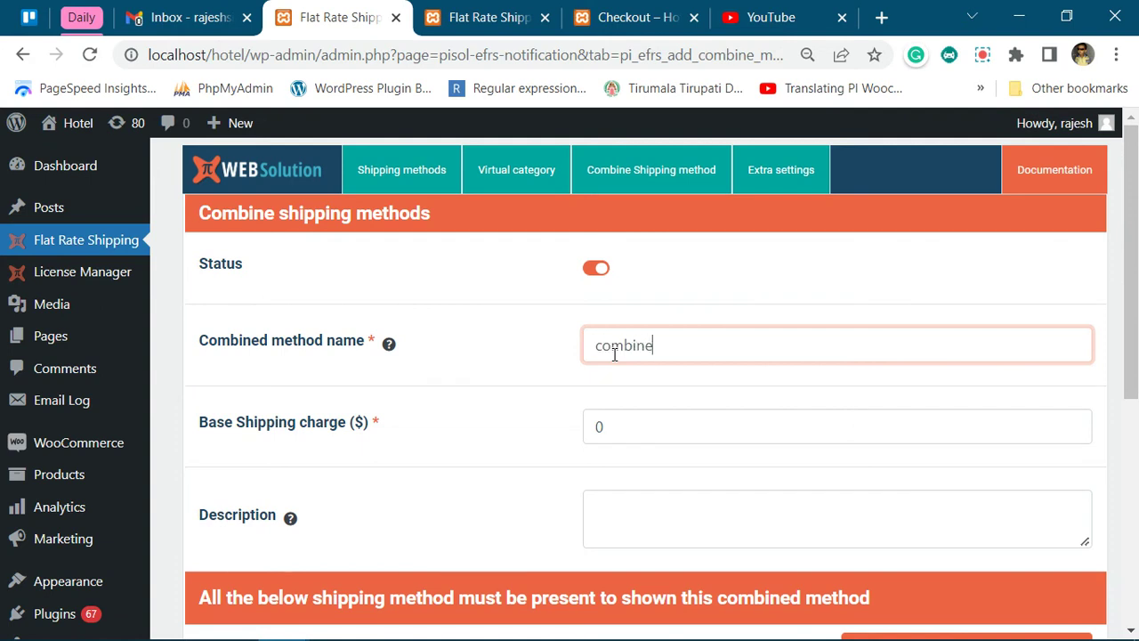
pyautogui.write('combined method')
pyautogui.click(531, 408)
# - Add an empty required-method row to the combined method, ready for its system name
pyautogui.scroll(-1, 585, 405)
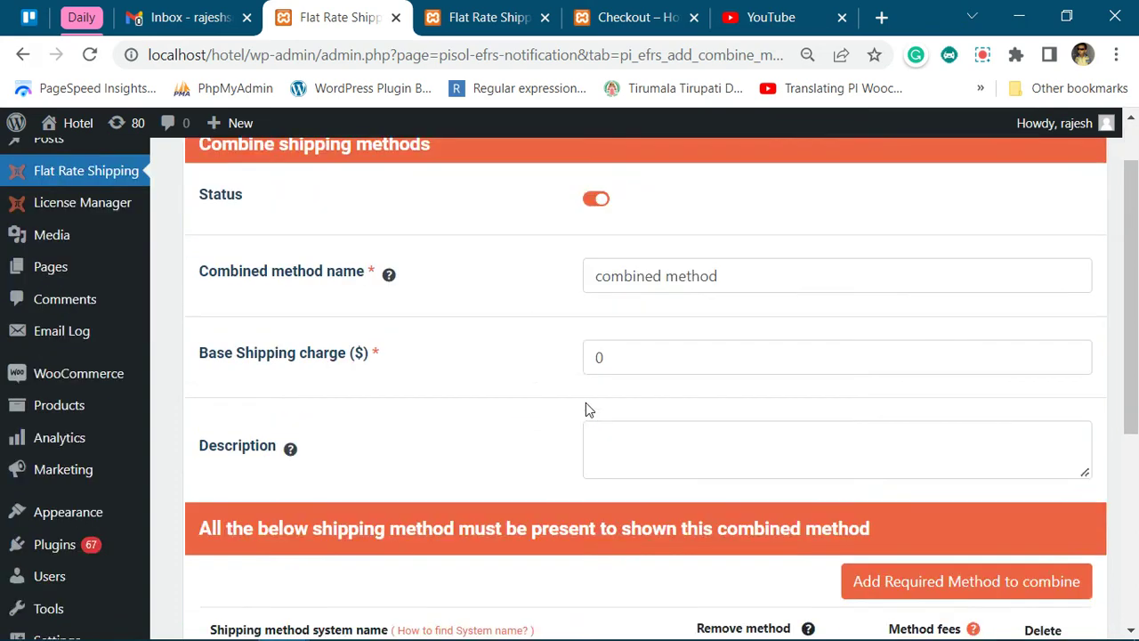
pyautogui.doubleClick(610, 356)
pyautogui.click(614, 365)
pyautogui.scroll(-3, 538, 372)
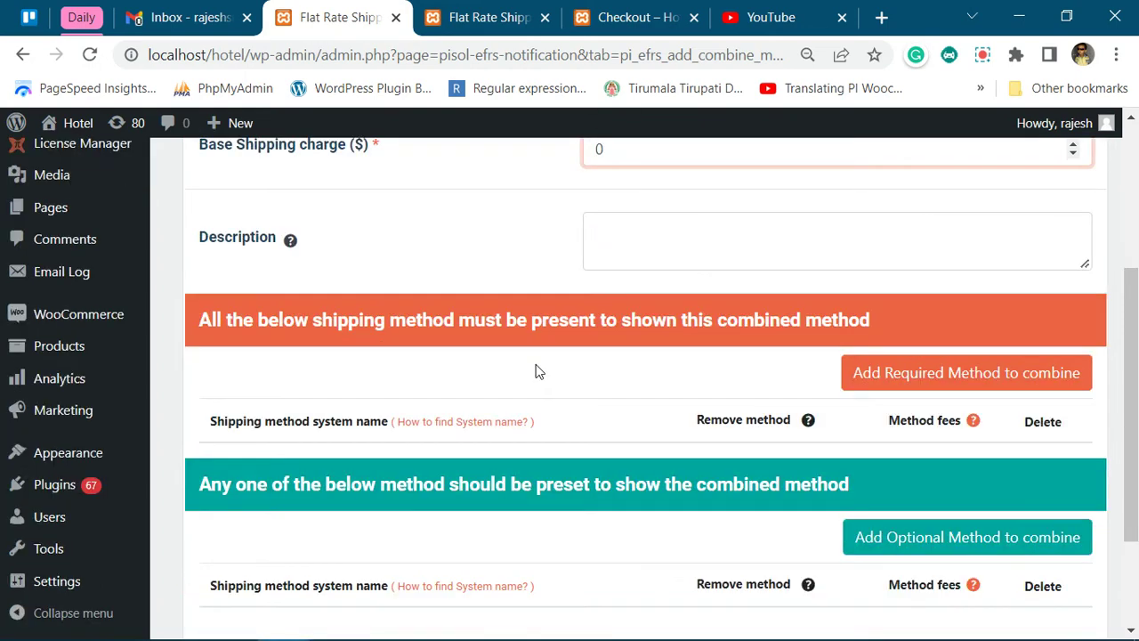
pyautogui.scroll(-1, 537, 371)
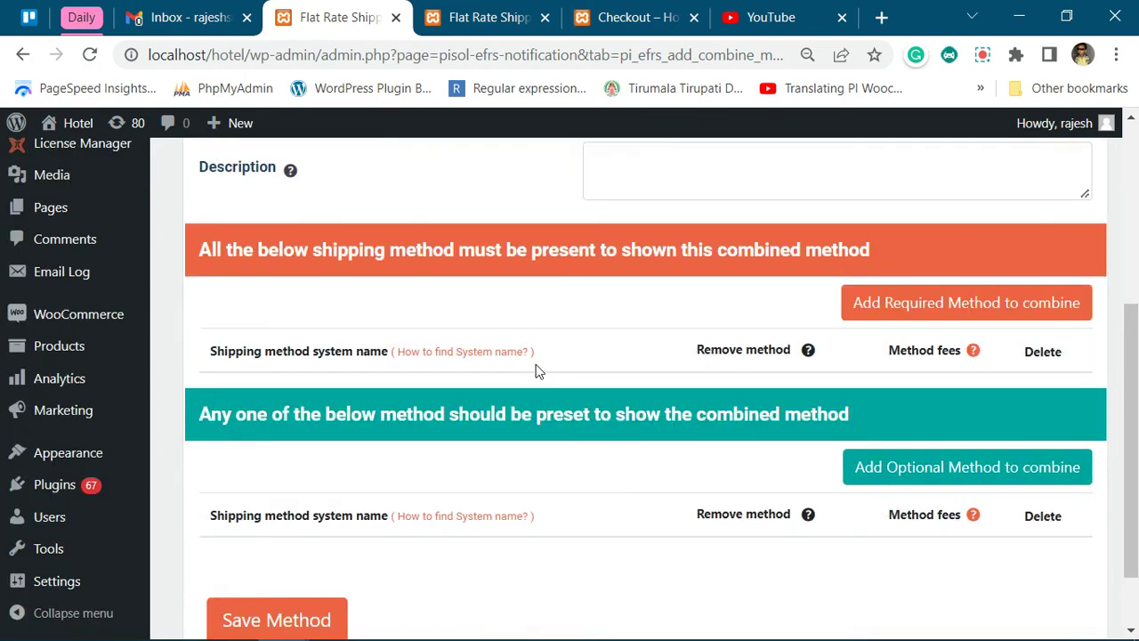
pyautogui.click(921, 314)
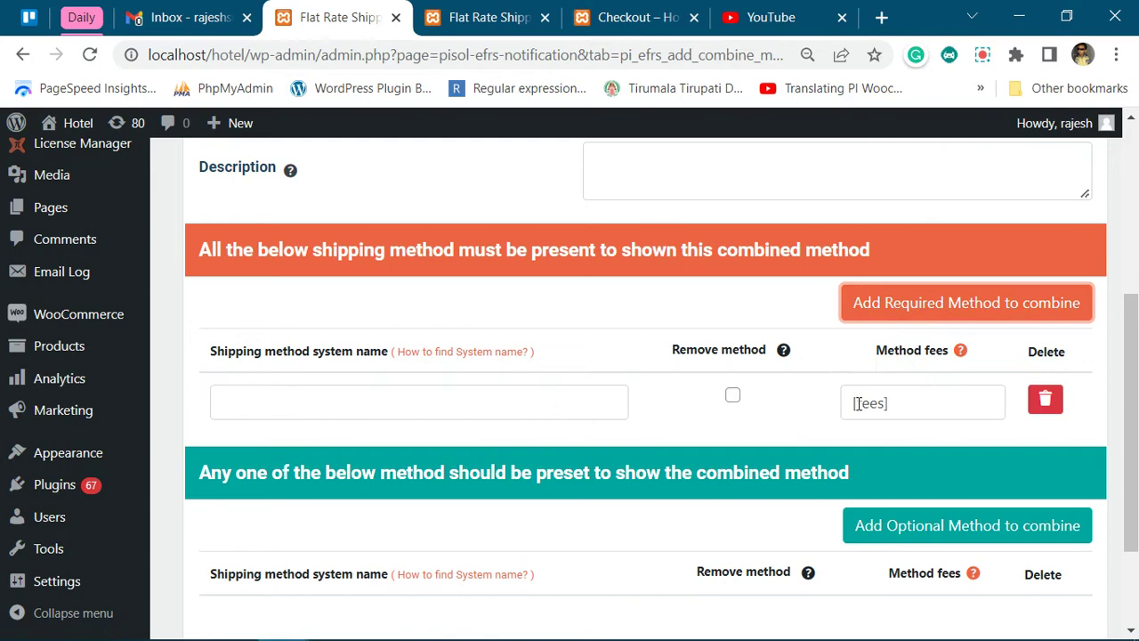
pyautogui.click(287, 401)
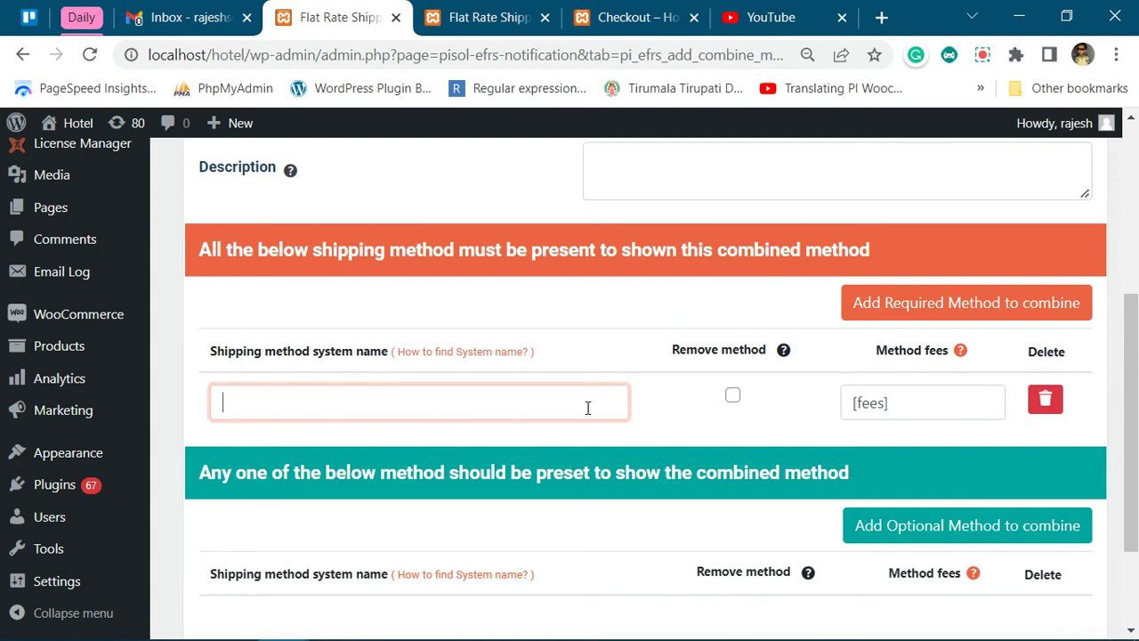
pyautogui.click(284, 401)
# - In the plugin's extra settings, enable showing the system name of shipping methods on the checkout page and save the option
pyautogui.scroll(4, 574, 330)
pyautogui.rightClick(775, 172)
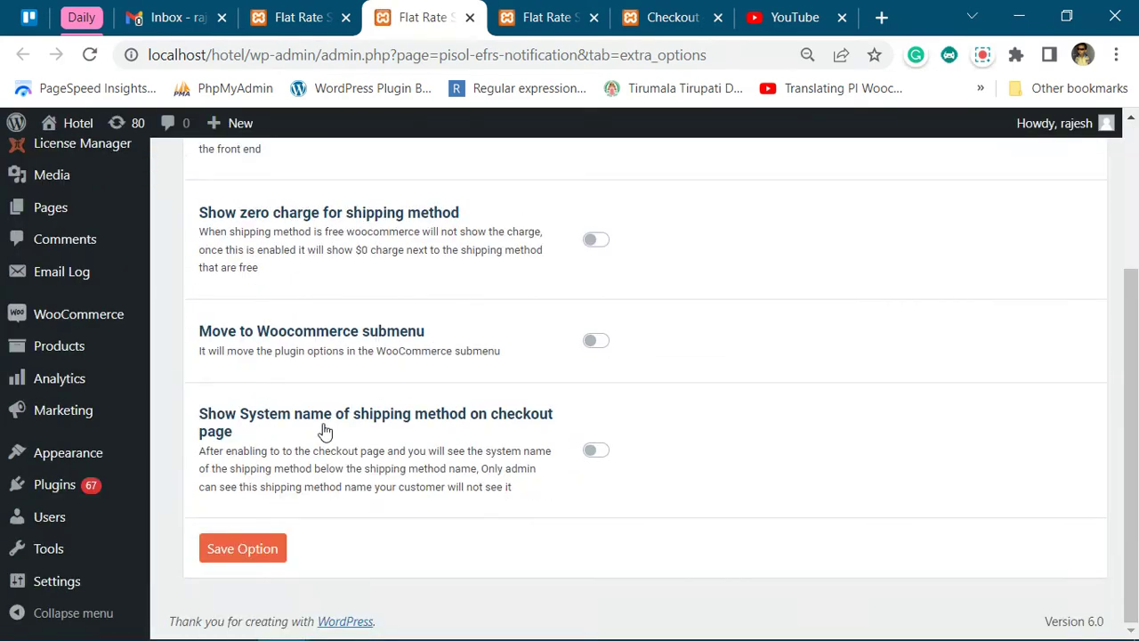
pyautogui.click(325, 426)
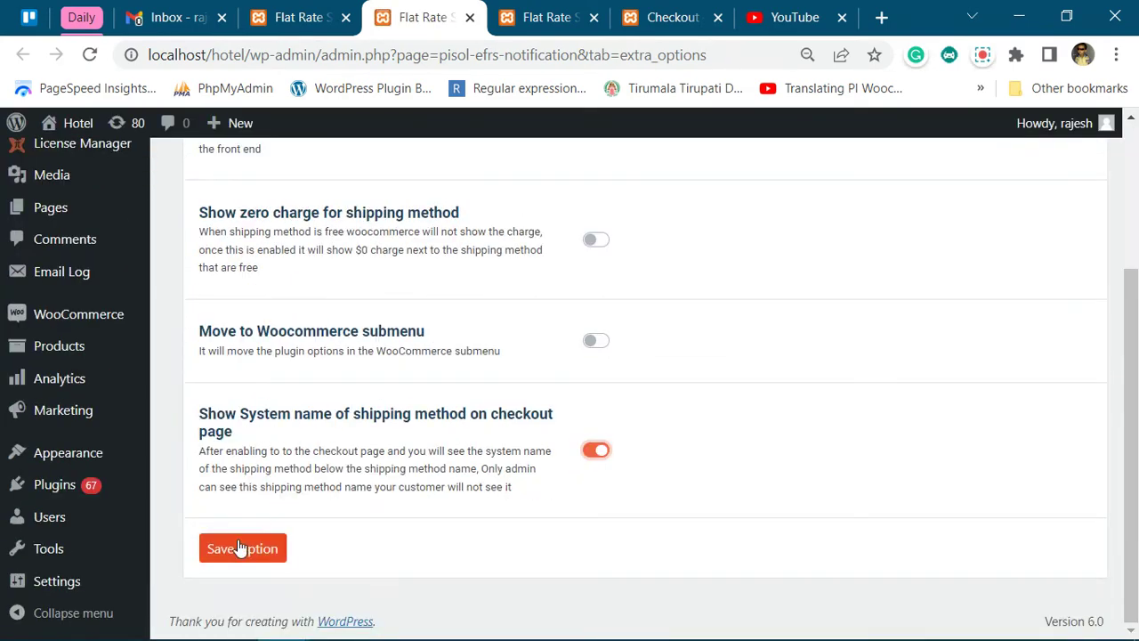
pyautogui.click(238, 548)
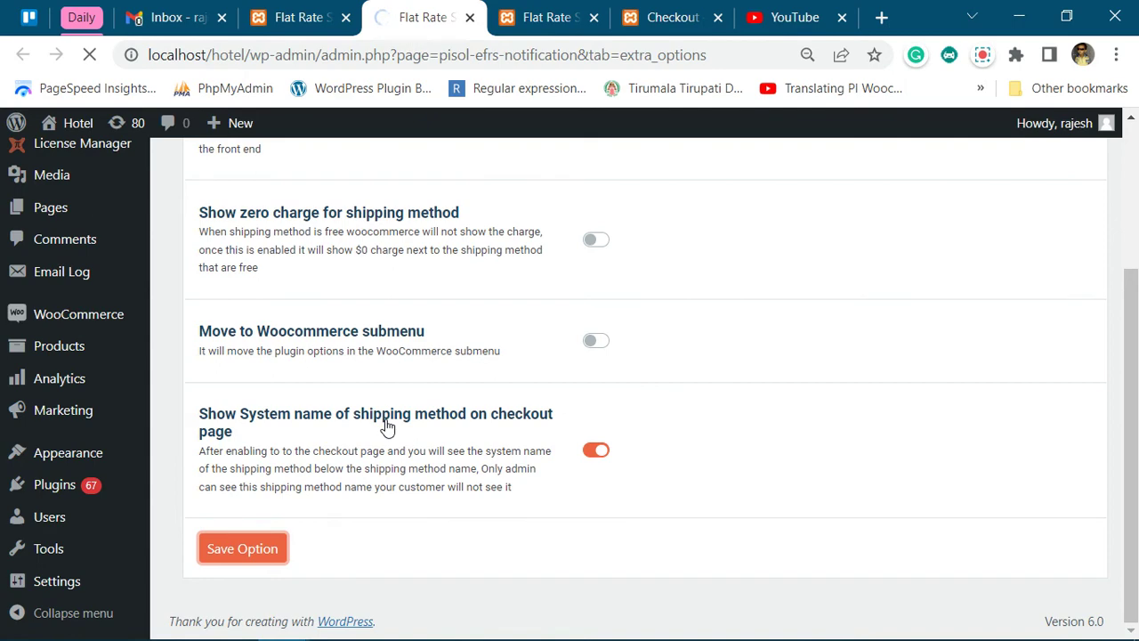
# - Reload the checkout page and copy the Two product shipping method's system name, pisol_extended_flat_shipping:660
pyautogui.click(542, 11)
pyautogui.click(658, 14)
pyautogui.click(89, 54)
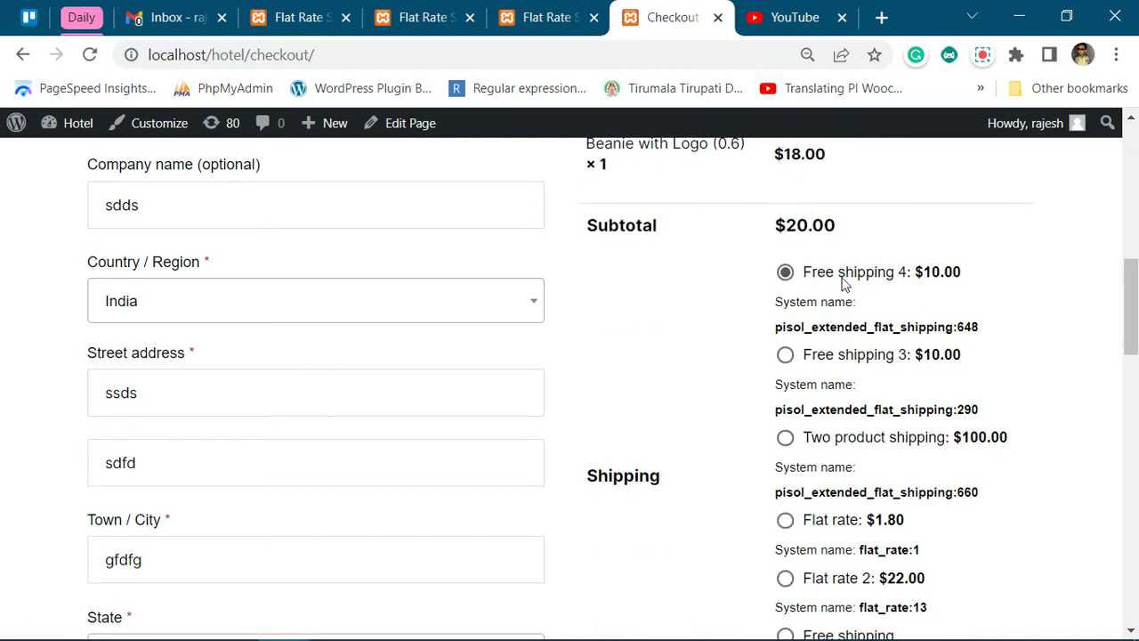
pyautogui.scroll(-2, 850, 294)
pyautogui.moveTo(777, 356); pyautogui.dragTo(982, 358)
pyautogui.hotkey('ctrl', 'c')
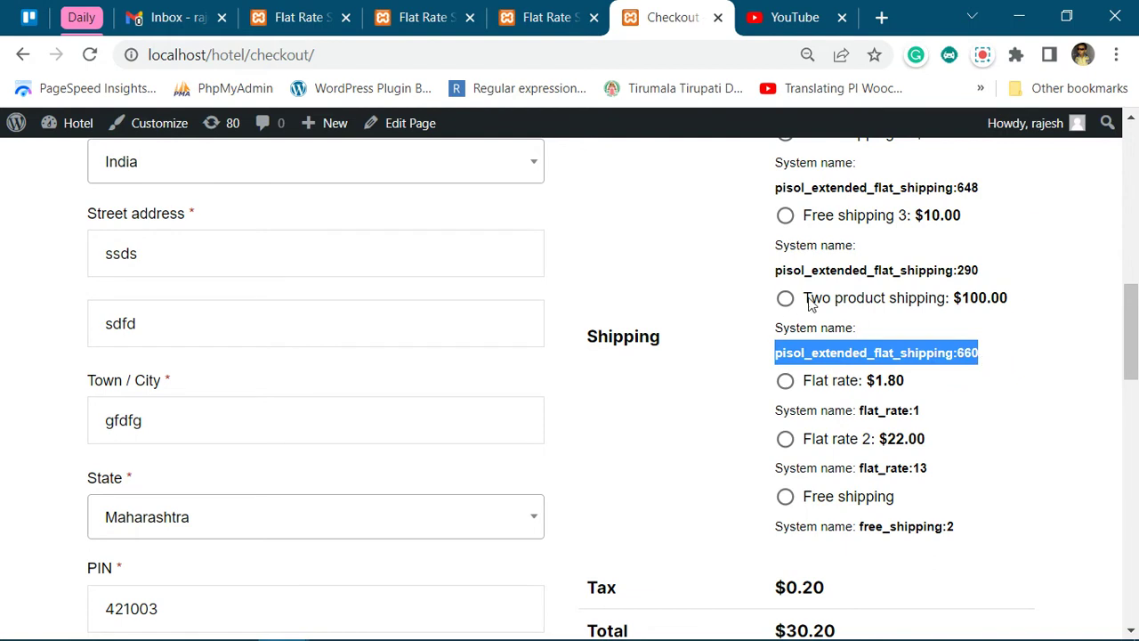
pyautogui.scroll(1, 813, 296)
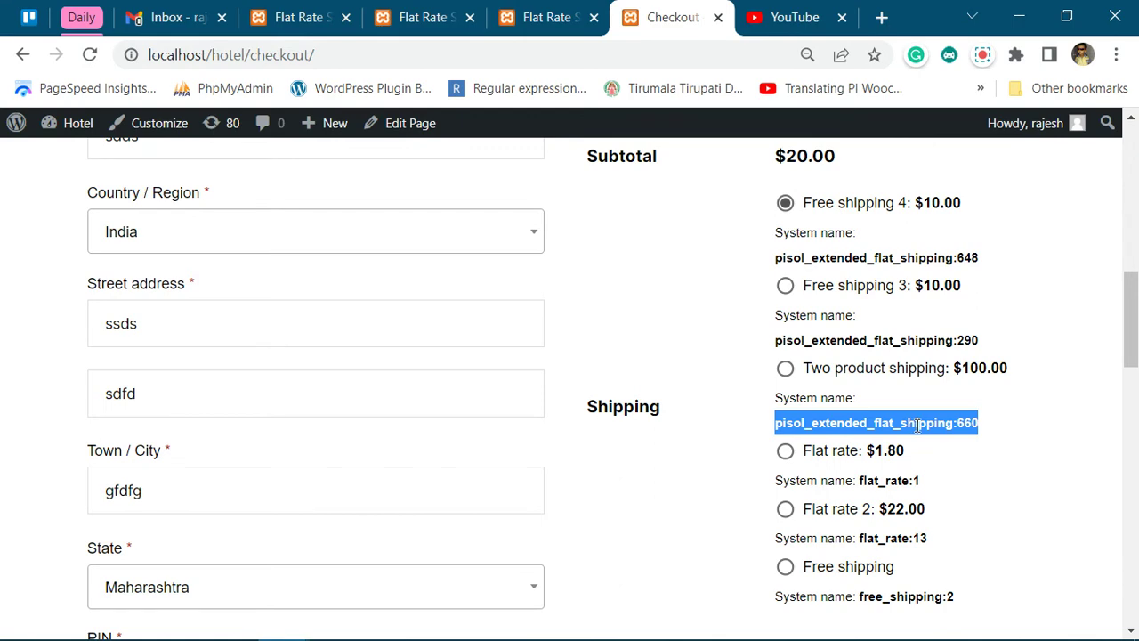
# - Enter pisol_extended_flat_shipping:660 as the system name of the first required method in the combined method form
pyautogui.click(307, 17)
pyautogui.scroll(-2, 387, 399)
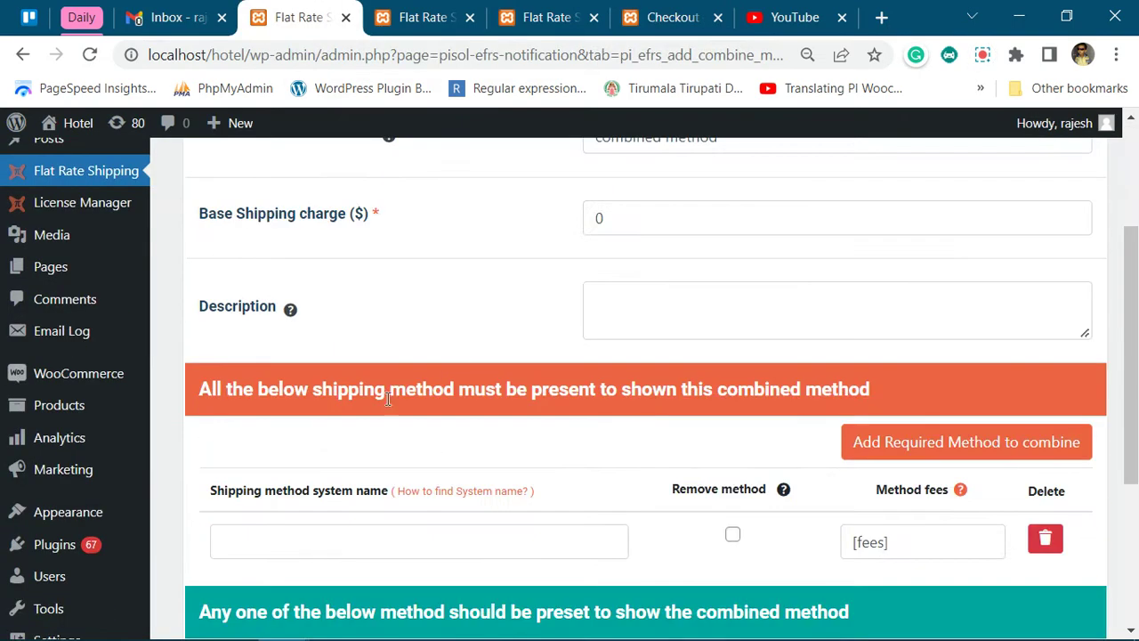
pyautogui.click(346, 538)
pyautogui.hotkey('ctrl', 'v')
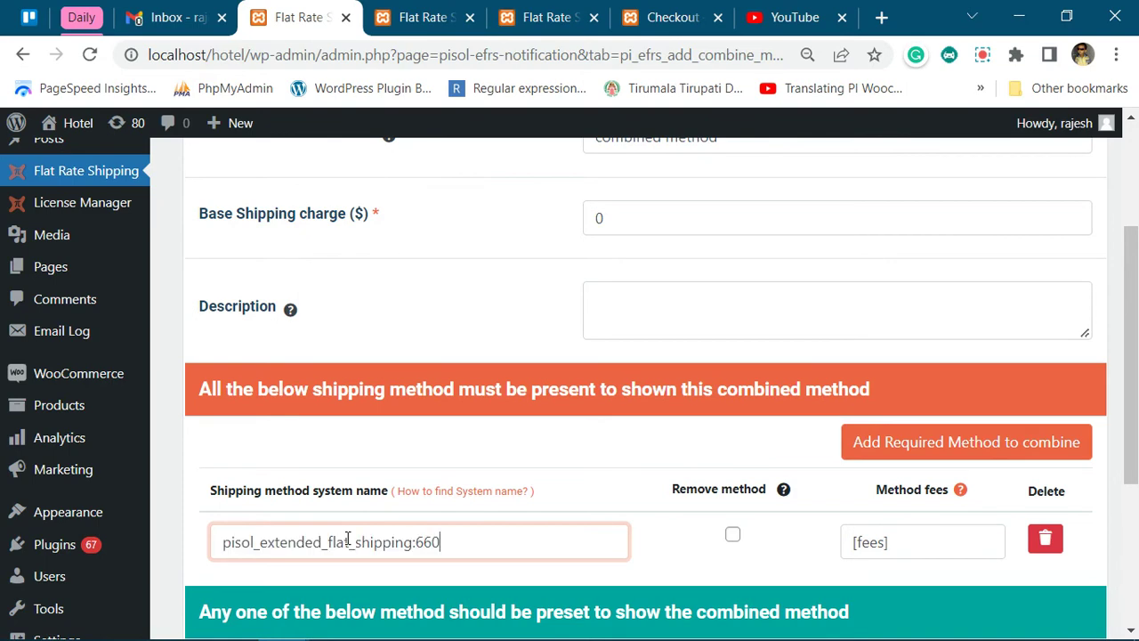
# - Copy the Flat rate method's system name from checkout and add a second required method with the system name flat_rate:1
pyautogui.click(650, 9)
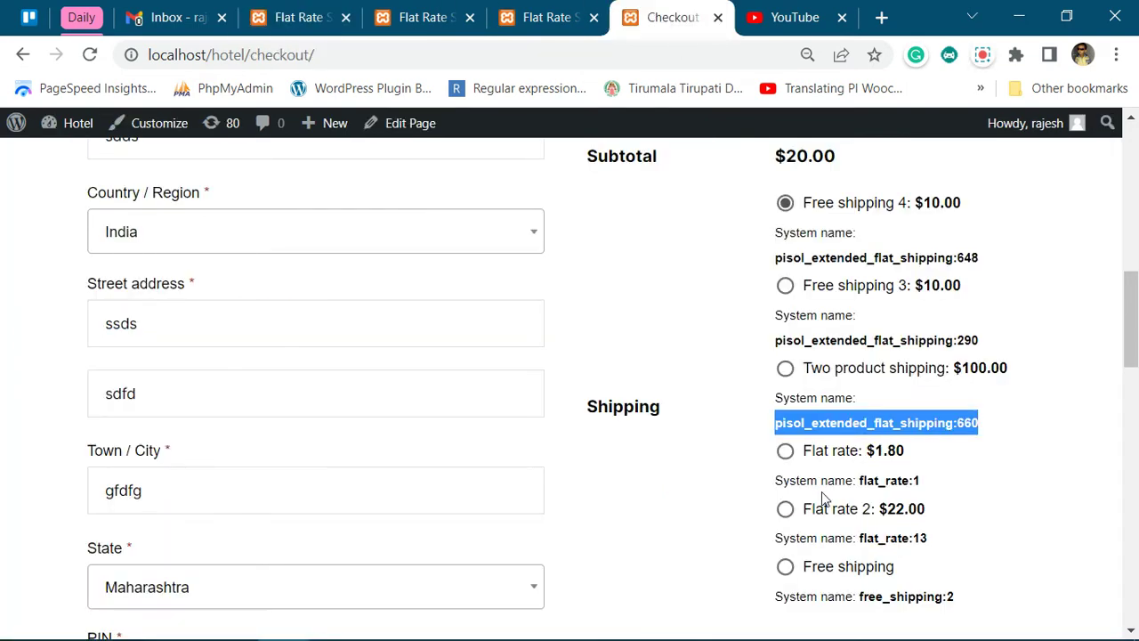
pyautogui.moveTo(859, 479); pyautogui.dragTo(922, 481)
pyautogui.hotkey('ctrl', 'c')
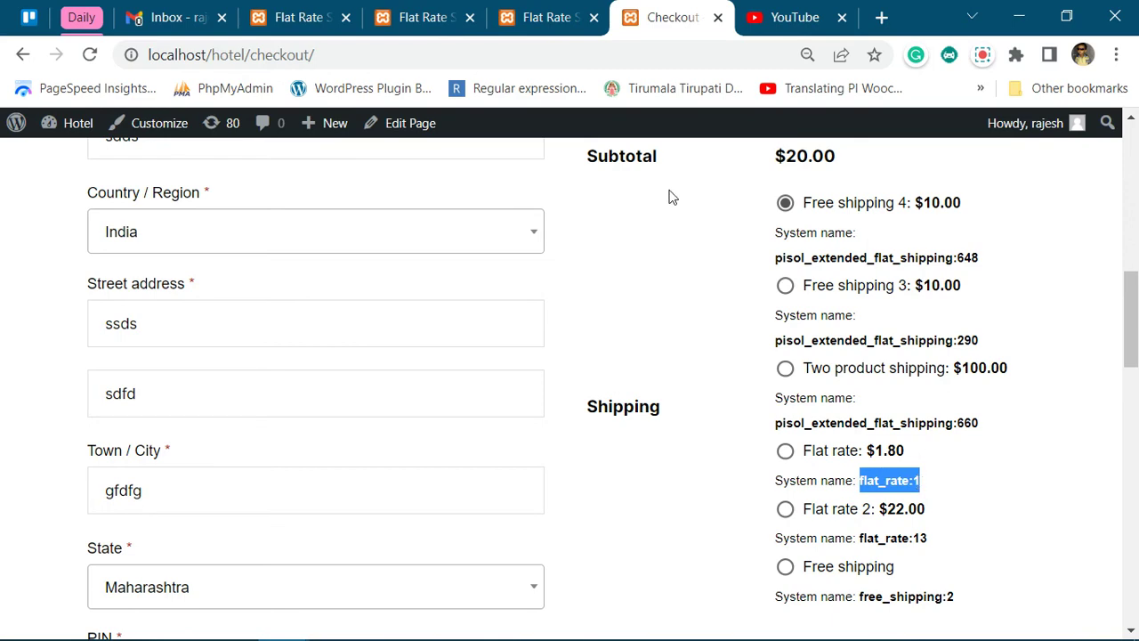
pyautogui.click(274, 12)
pyautogui.scroll(-2, 409, 362)
pyautogui.click(1013, 307)
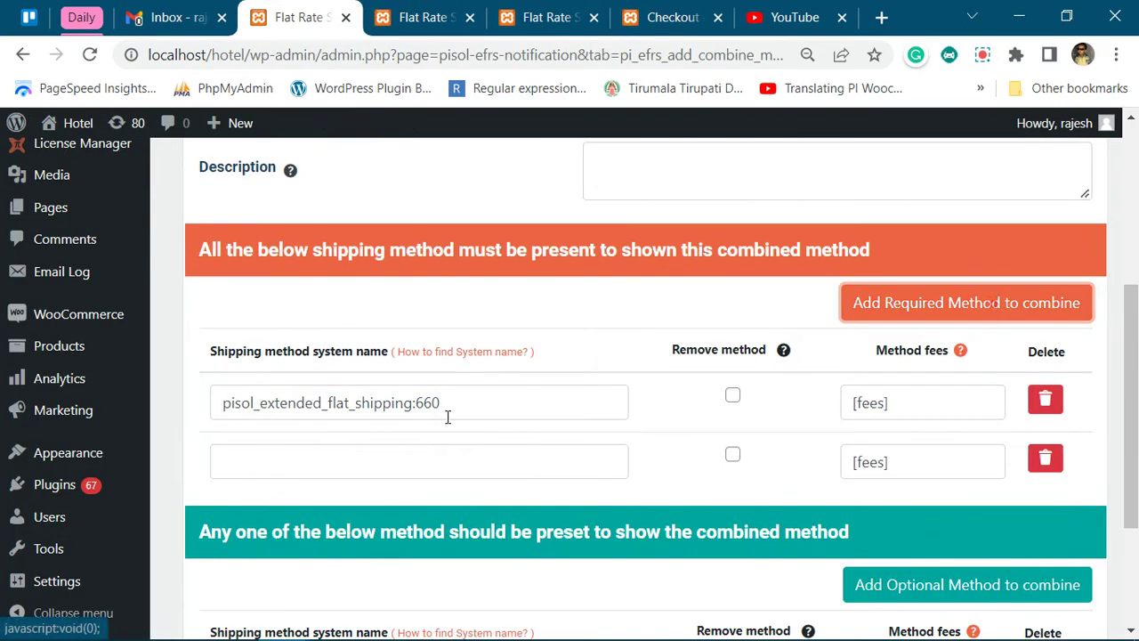
pyautogui.click(272, 460)
pyautogui.hotkey('ctrl', 'v')
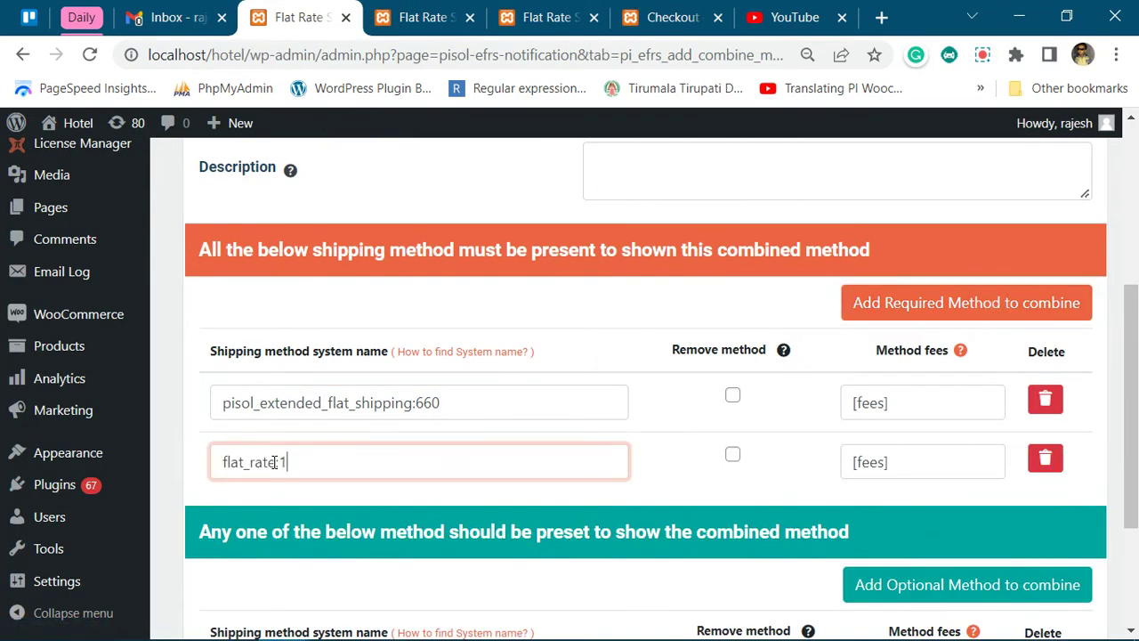
pyautogui.click(674, 435)
# - Review the combined method's required methods and fee formulas against the Two product shipping and Flat rate charges on the checkout page
pyautogui.scroll(-3, 673, 435)
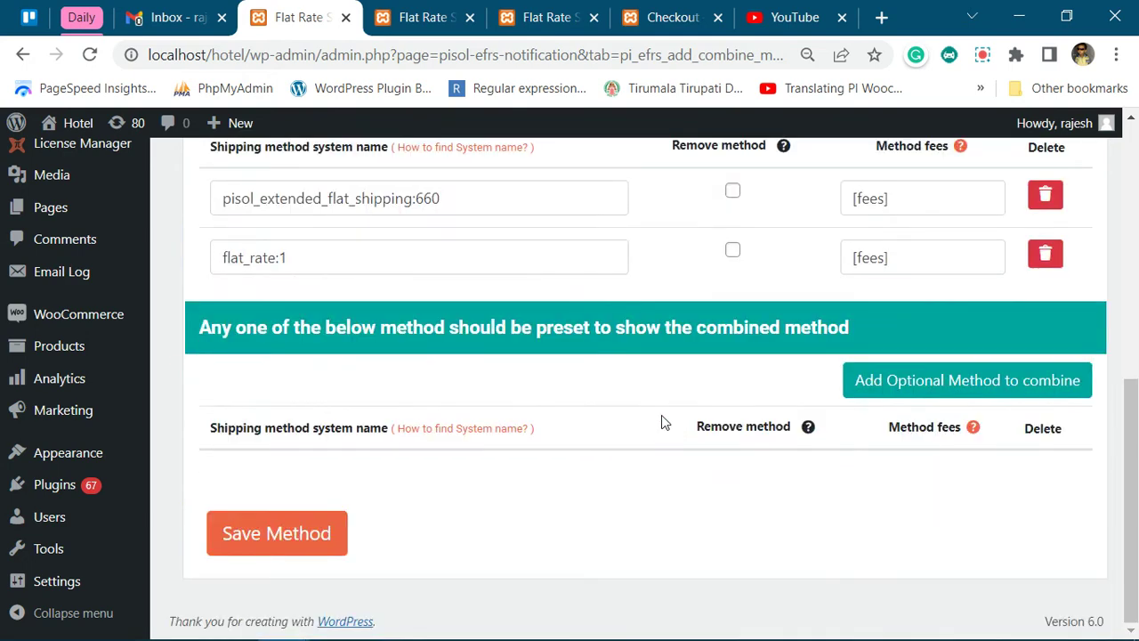
pyautogui.scroll(2, 663, 423)
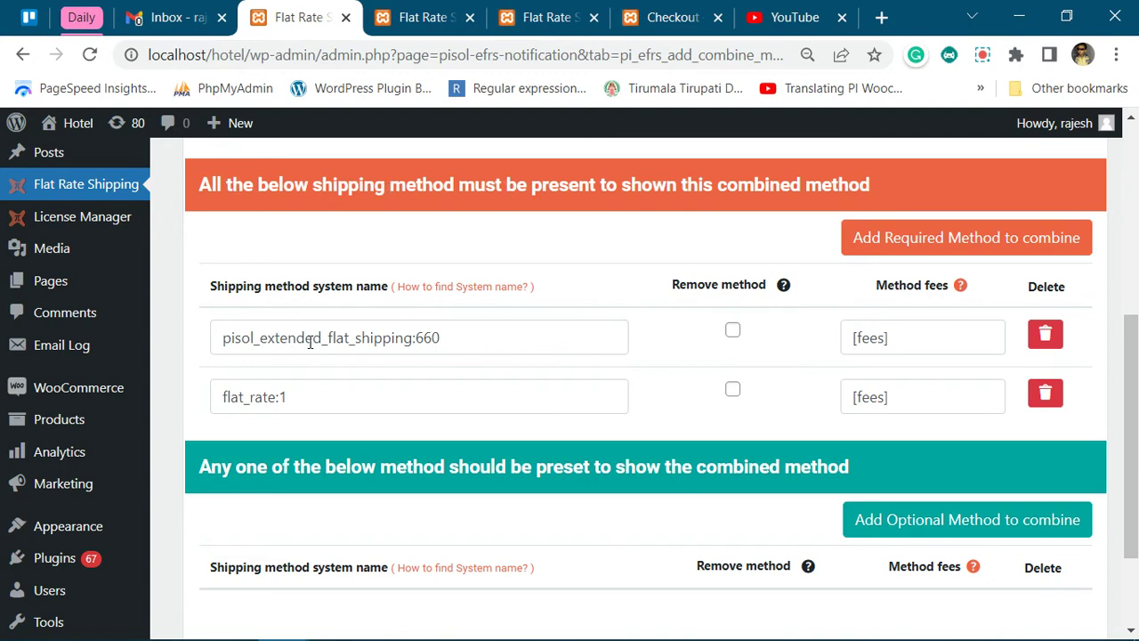
pyautogui.scroll(2, 618, 308)
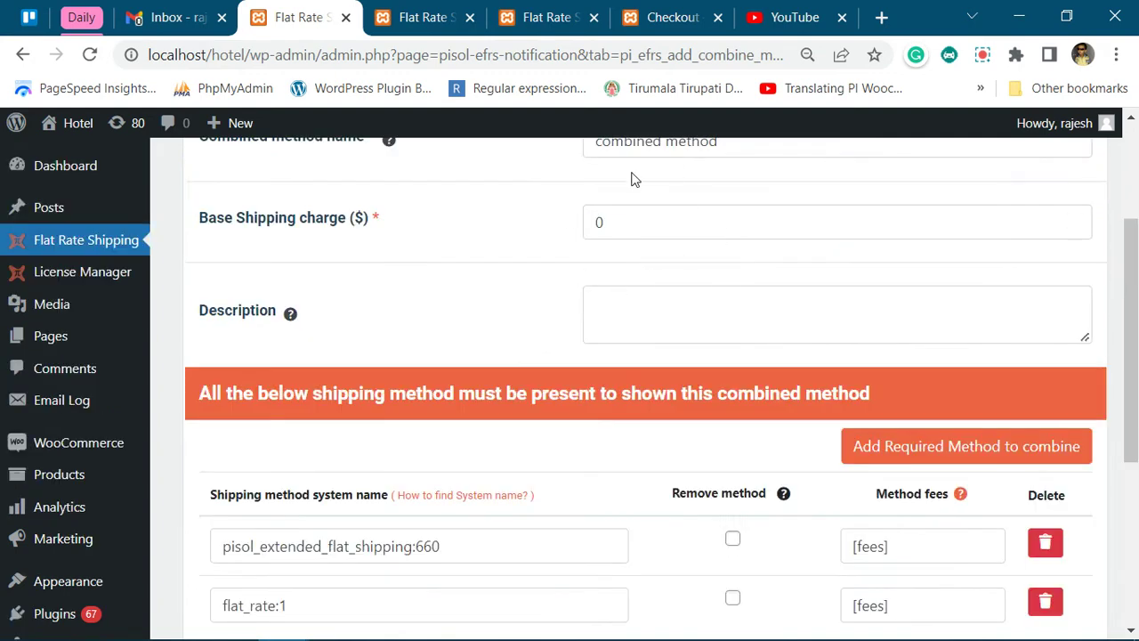
pyautogui.scroll(-1, 314, 449)
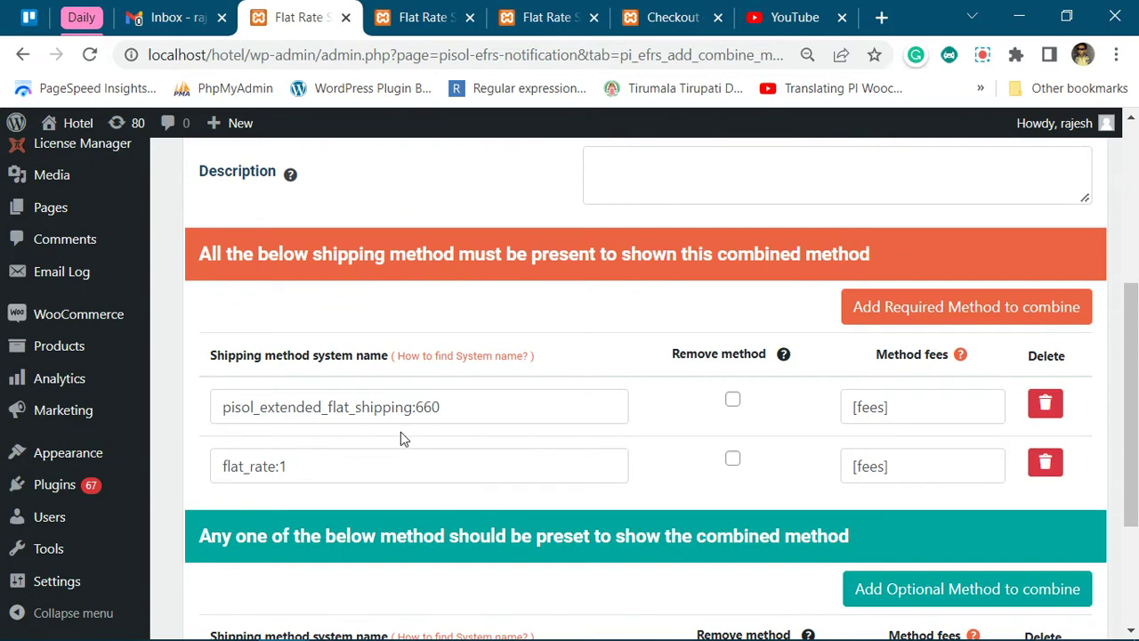
pyautogui.scroll(-2, 531, 419)
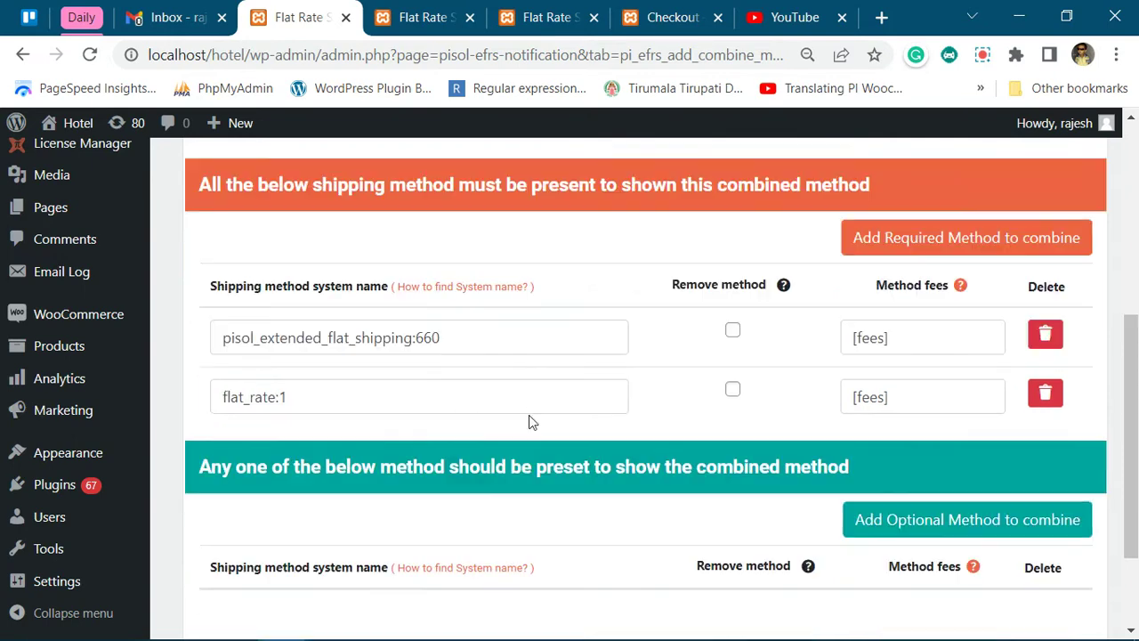
pyautogui.click(916, 264)
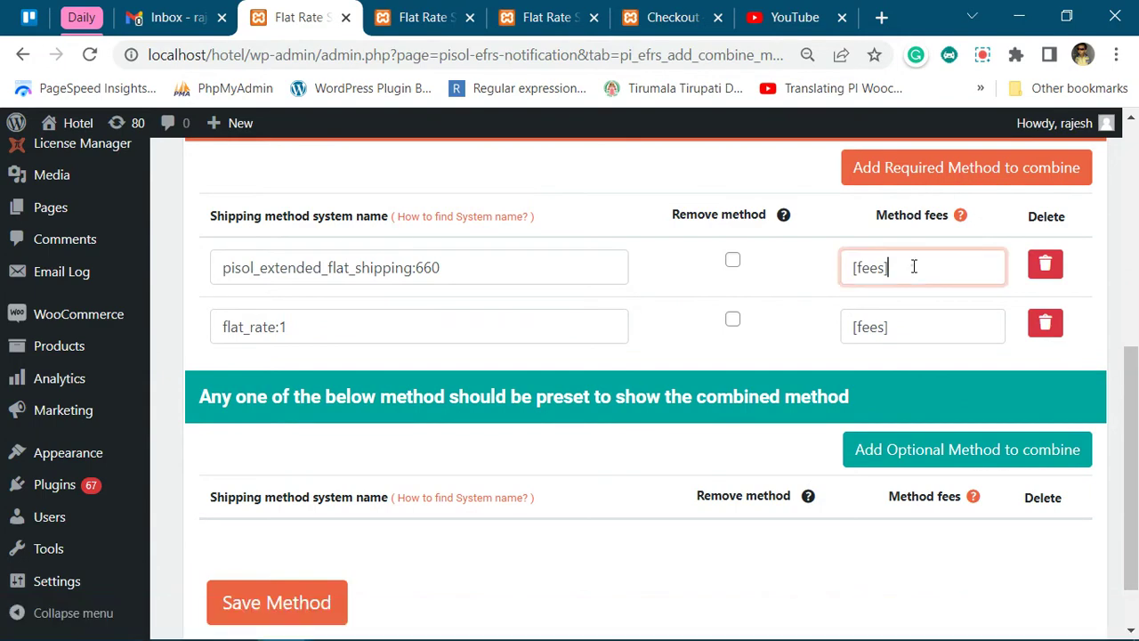
pyautogui.click(676, 17)
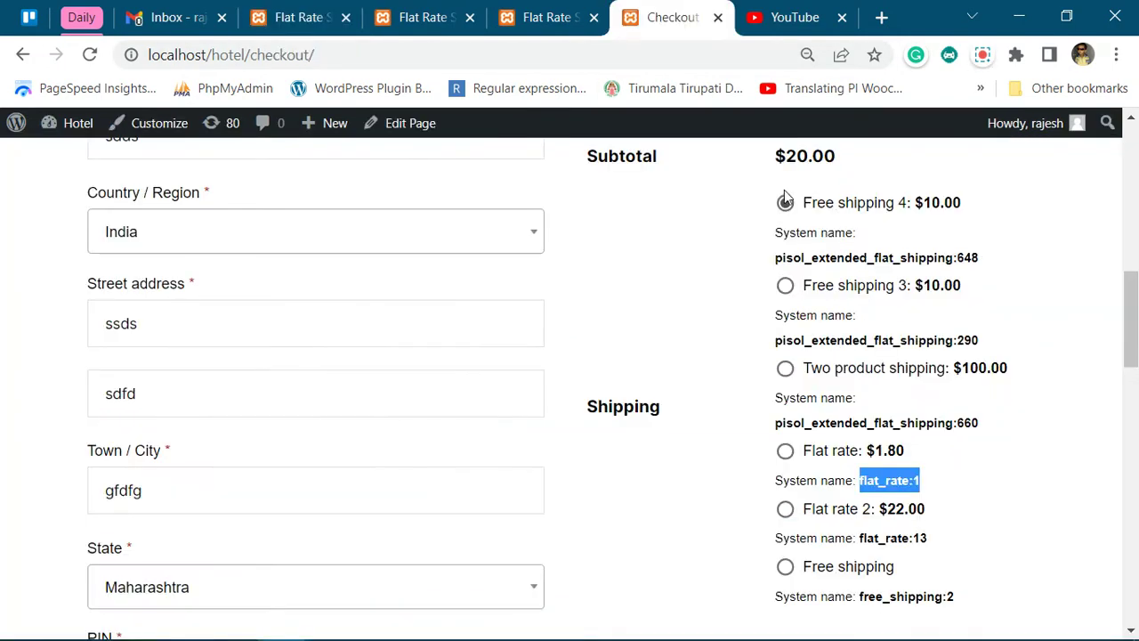
pyautogui.moveTo(954, 367); pyautogui.dragTo(988, 367)
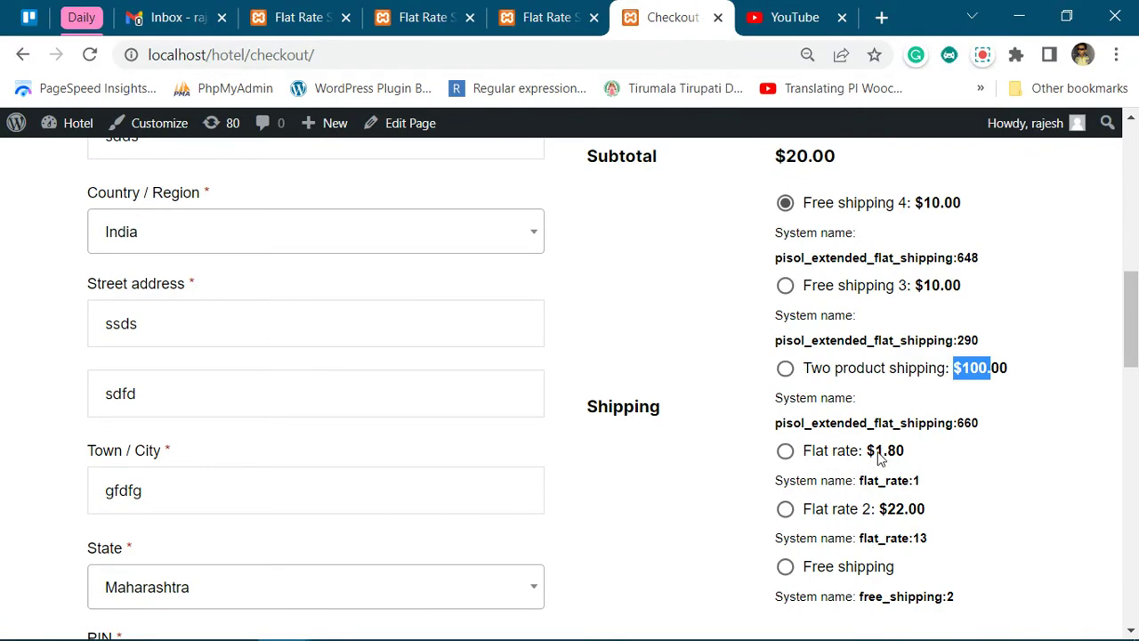
pyautogui.moveTo(879, 451)
pyautogui.mouseDown()
pyautogui.moveTo(901, 451)
pyautogui.moveTo(870, 452)
pyautogui.mouseUp()
pyautogui.click(293, 17)
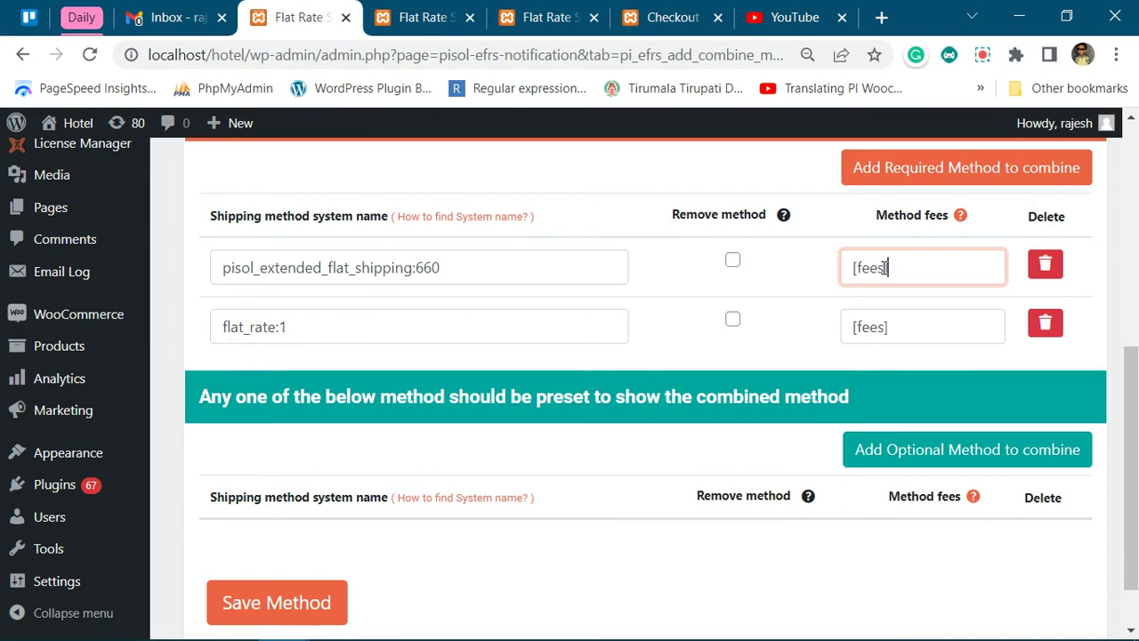
pyautogui.scroll(3, 887, 327)
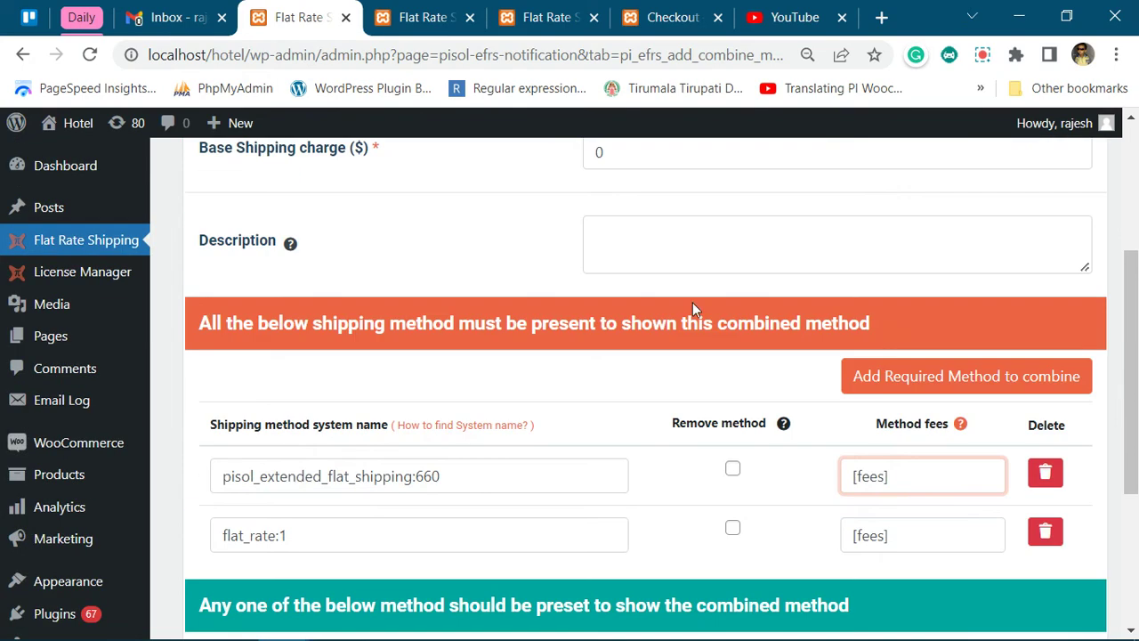
# - Check the base shipping charge against the Flat rate charge at checkout and save the combined method
pyautogui.click(649, 153)
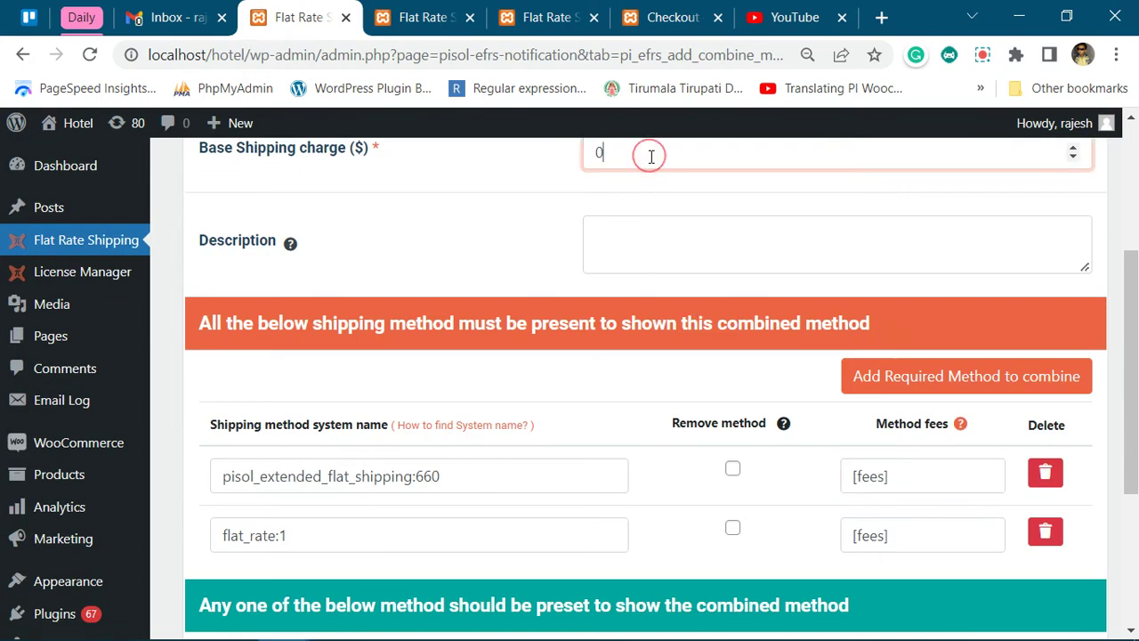
pyautogui.click(692, 11)
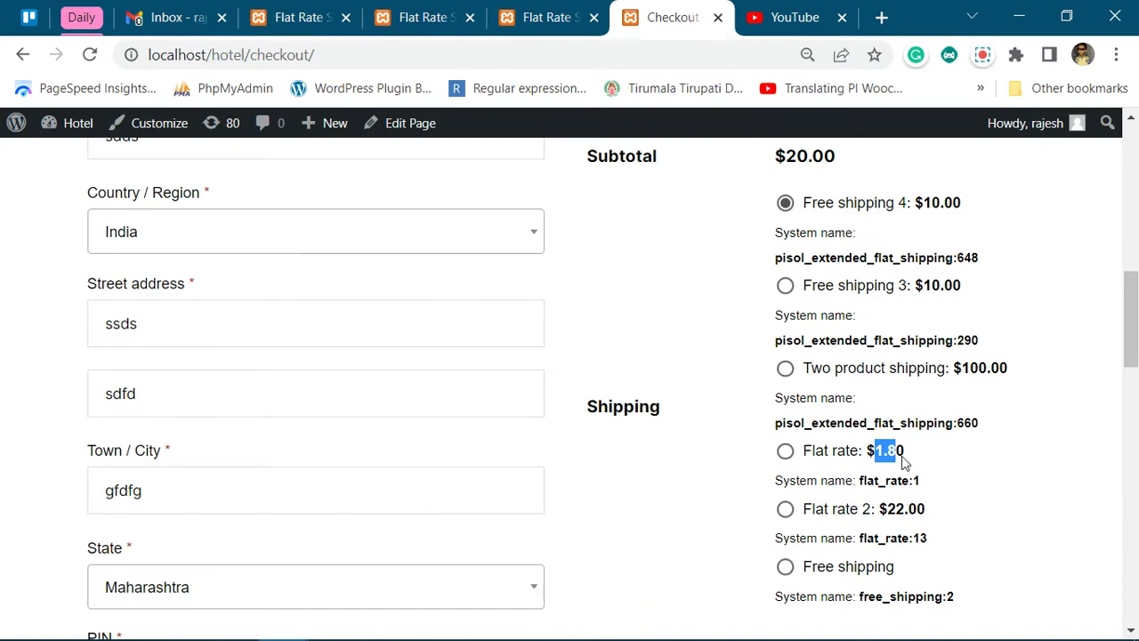
pyautogui.click(293, 17)
pyautogui.scroll(-3, 369, 369)
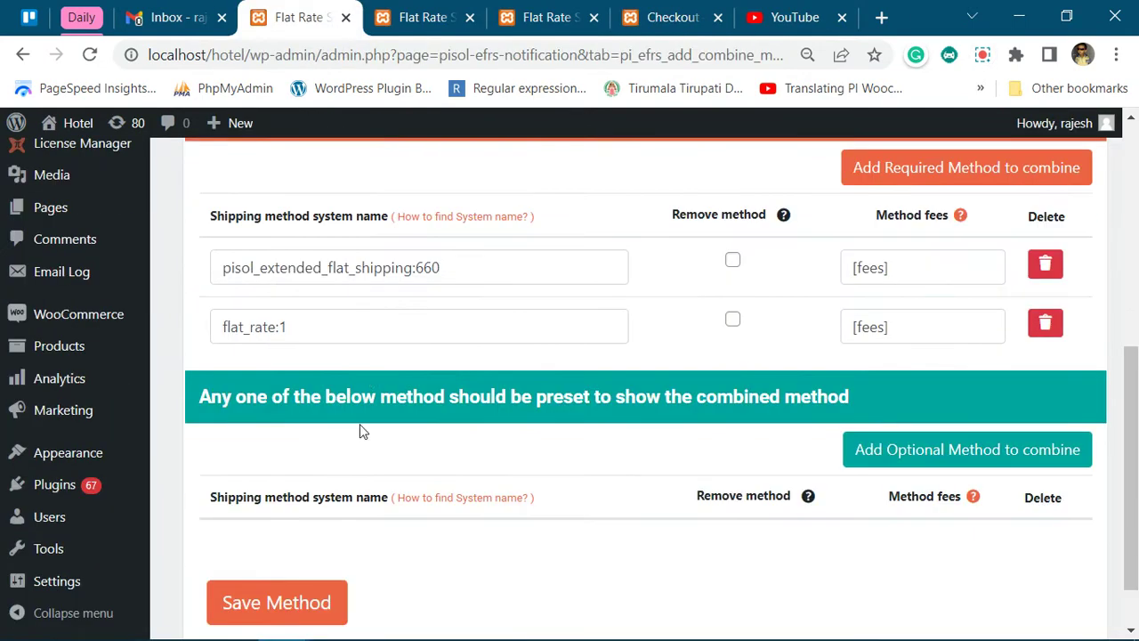
pyautogui.click(292, 600)
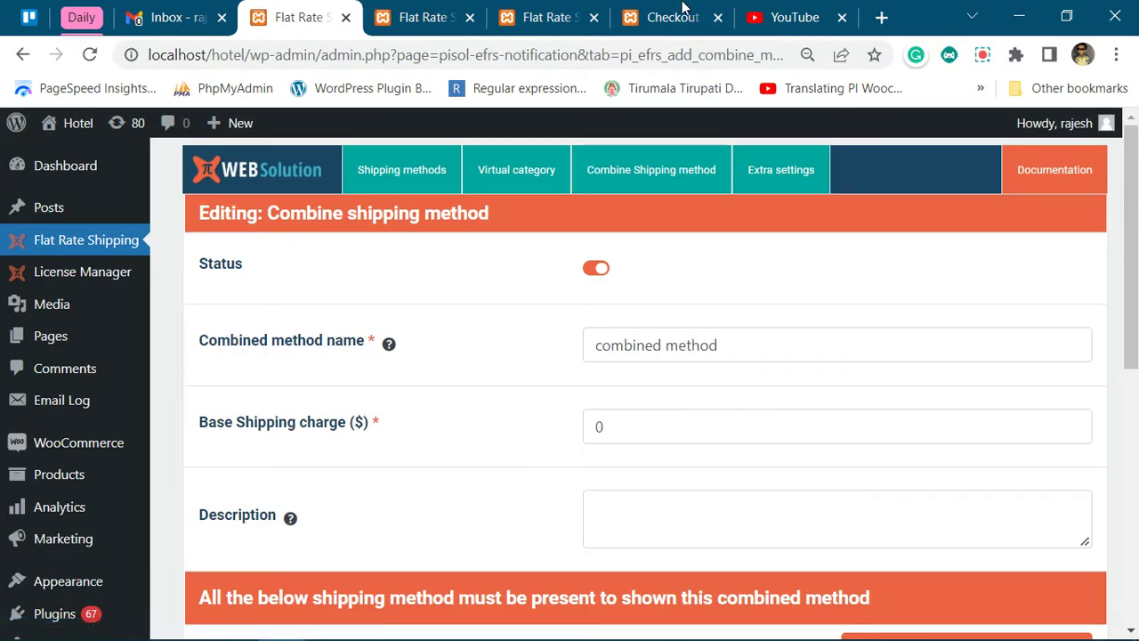
# - Reload the checkout page and compare the combined method's charge with the Two product shipping and Flat rate charges
pyautogui.click(672, 17)
pyautogui.click(89, 54)
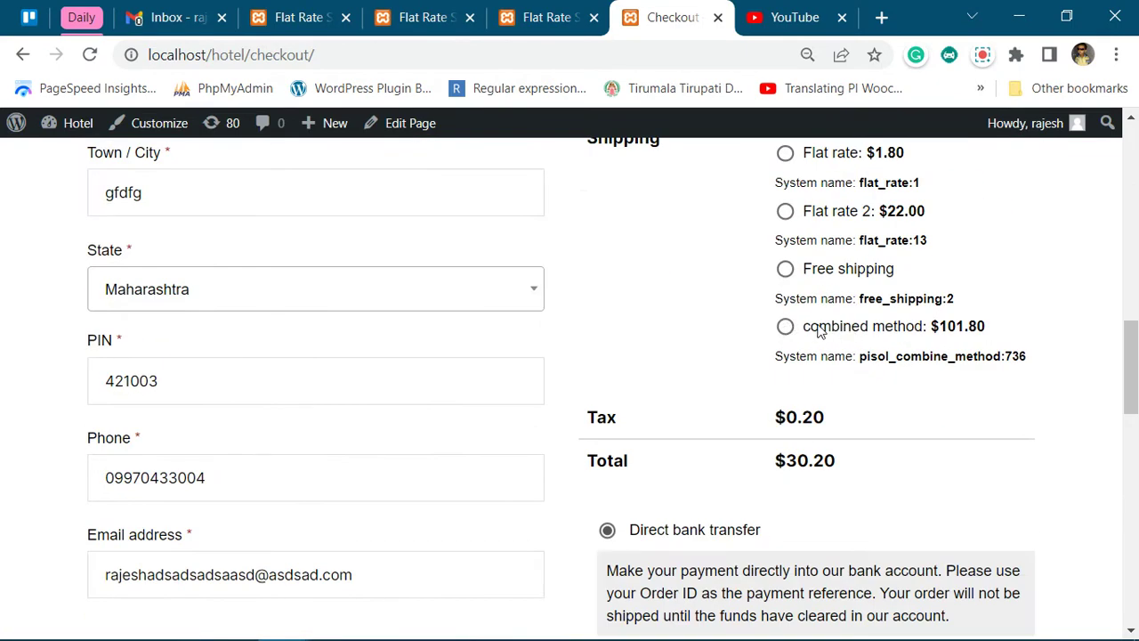
pyautogui.moveTo(804, 328); pyautogui.dragTo(922, 331)
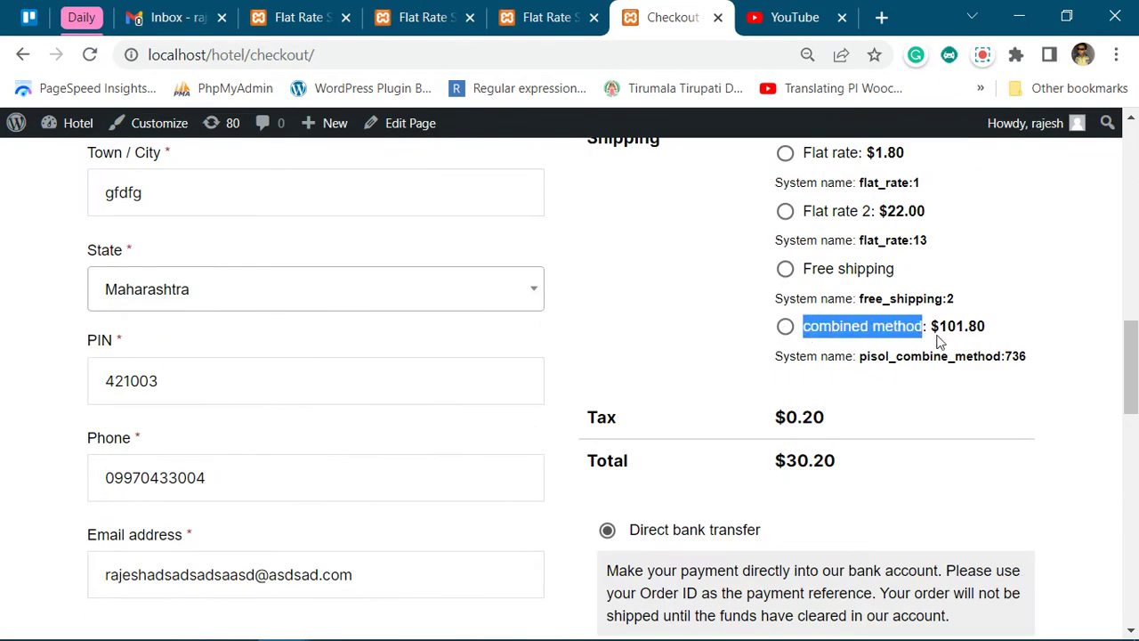
pyautogui.scroll(2, 937, 338)
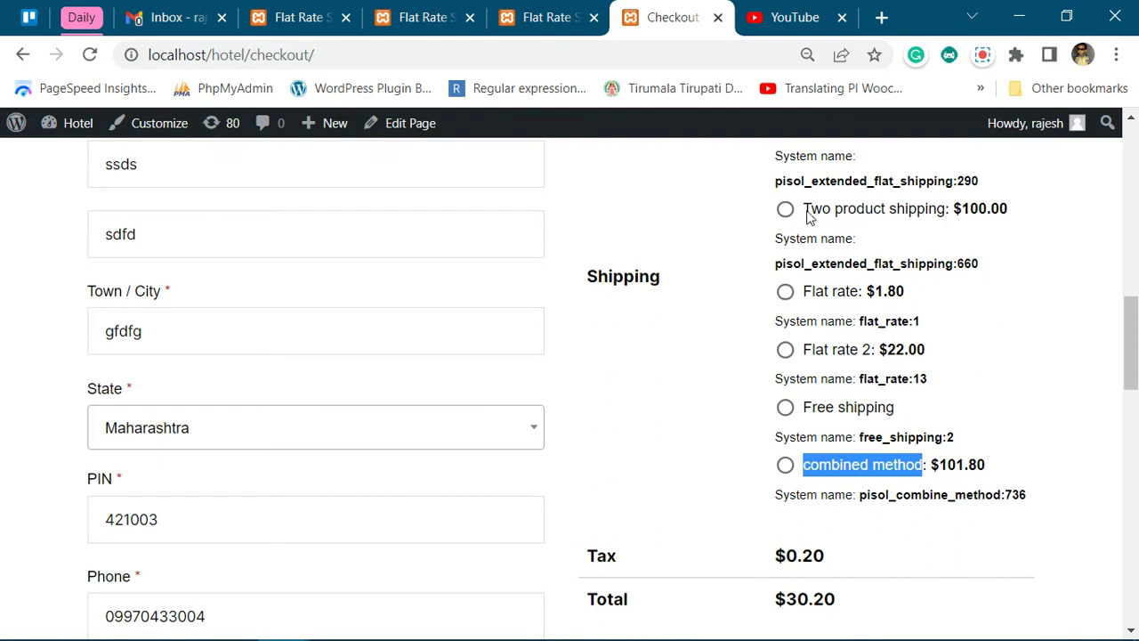
pyautogui.moveTo(808, 217); pyautogui.dragTo(1008, 213)
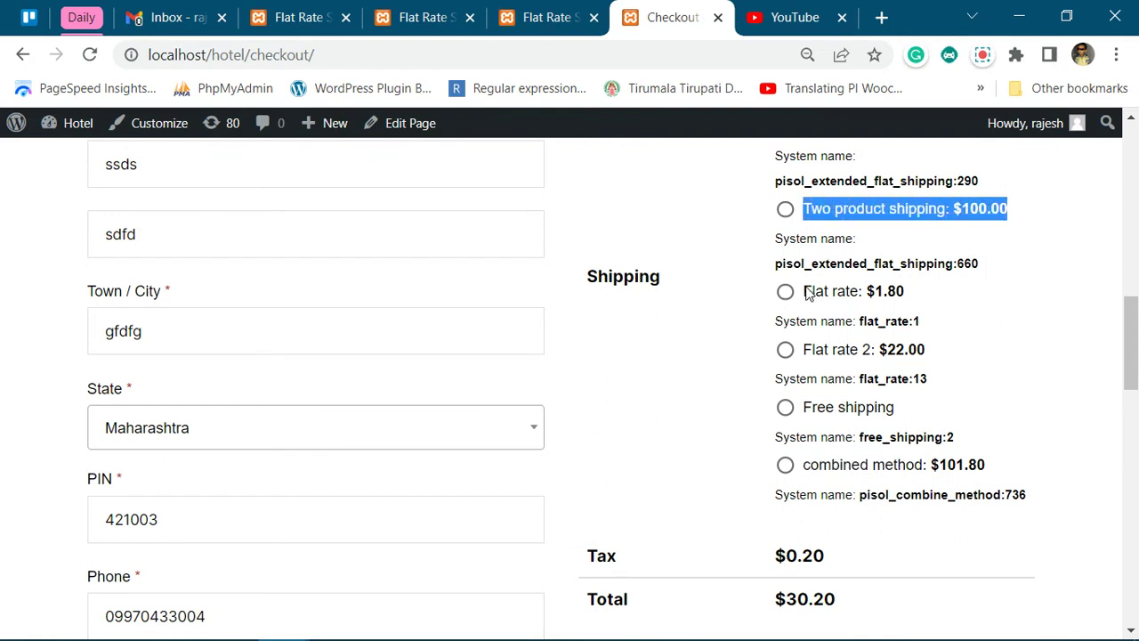
pyautogui.moveTo(807, 294); pyautogui.dragTo(908, 296)
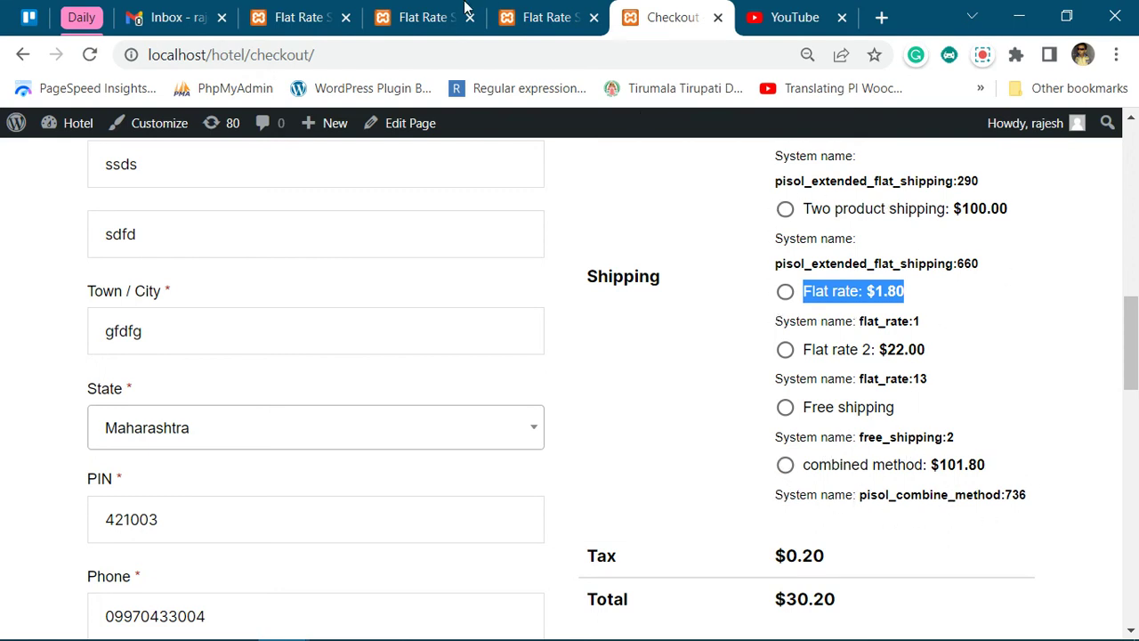
# - Enable Remove method for pisol_extended_flat_shipping:660 and flat_rate:1, then save the combined method and reload checkout to check the offered methods
pyautogui.click(335, 9)
pyautogui.scroll(-5, 613, 348)
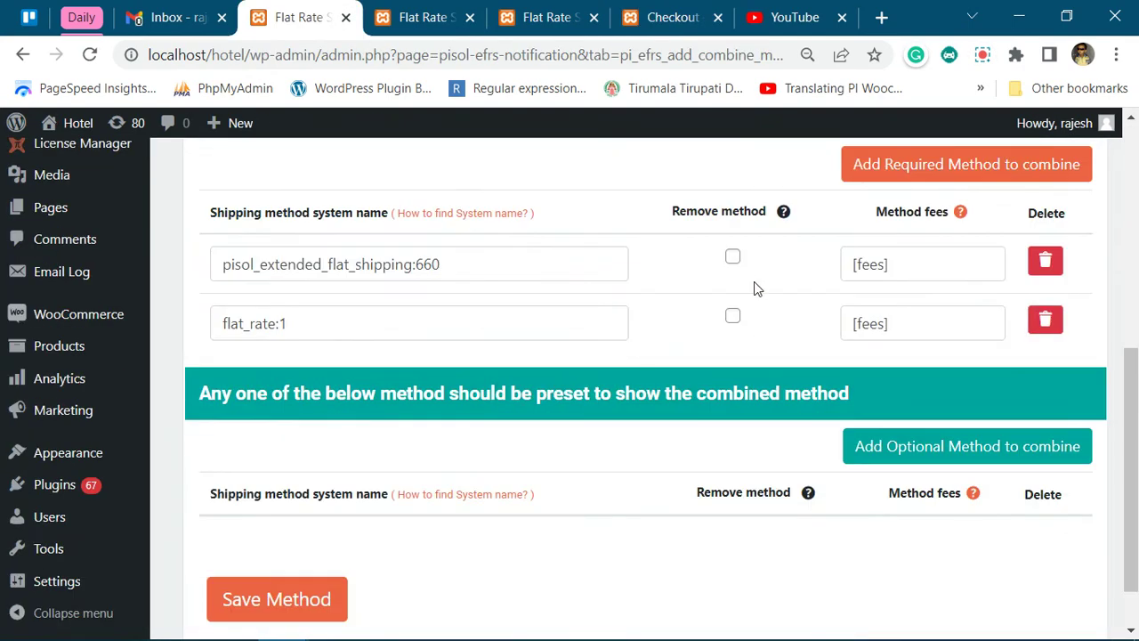
pyautogui.click(732, 257)
pyautogui.click(732, 315)
pyautogui.click(303, 599)
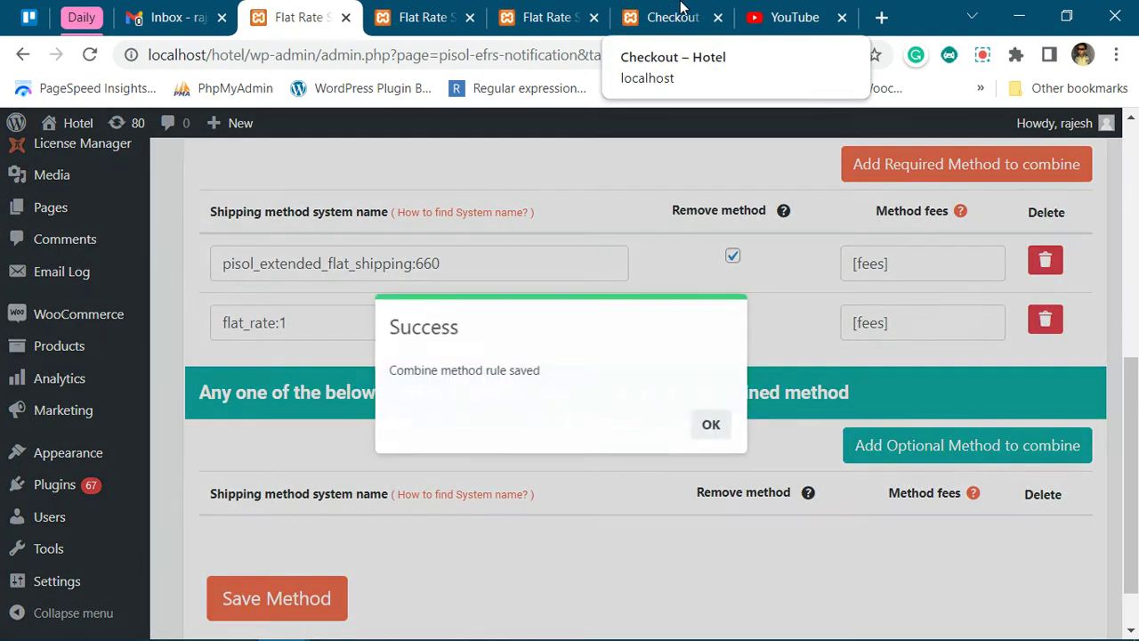
pyautogui.click(673, 17)
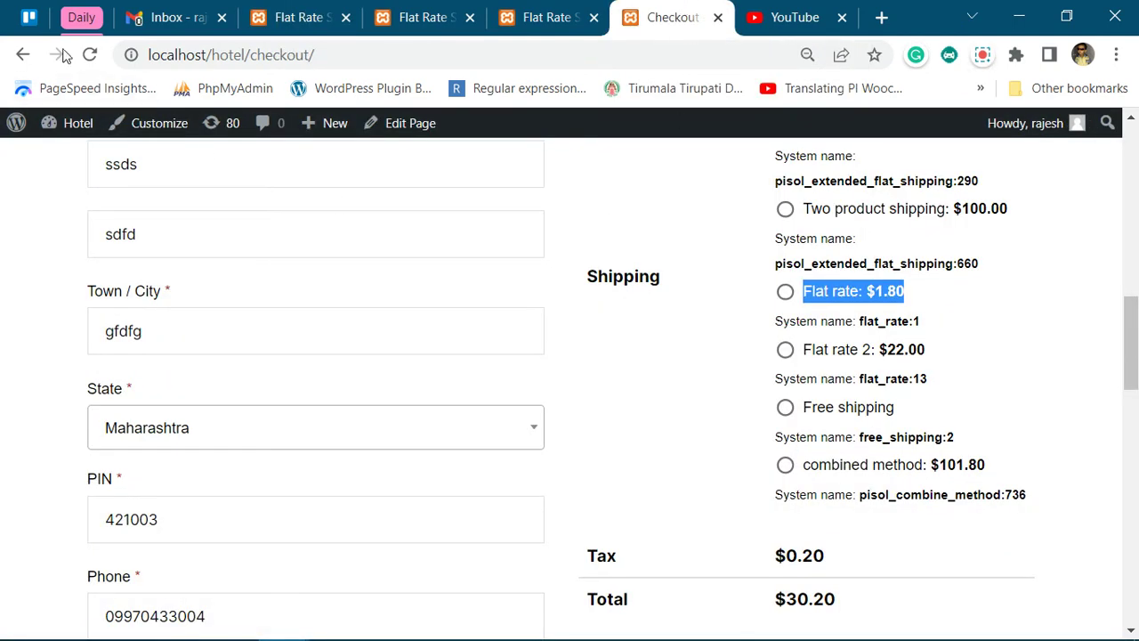
pyautogui.click(89, 54)
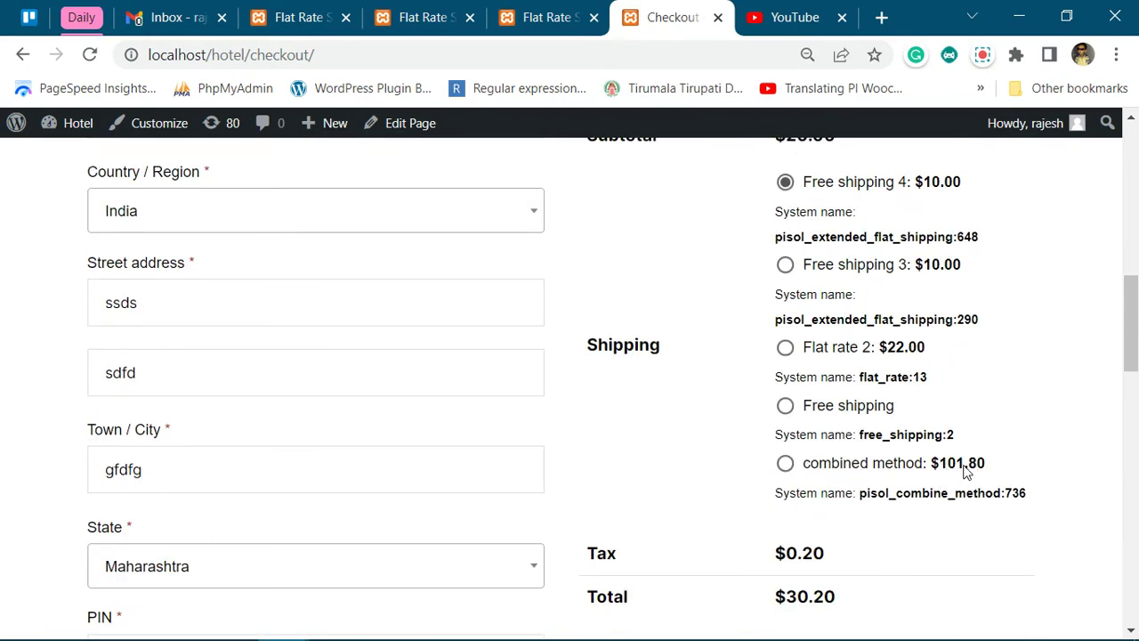
# - Save the combined method with pisol_extended_flat_shipping:660's fee formula set to [fees] - 1 and check its charge on the reloaded checkout page
pyautogui.click(300, 15)
pyautogui.click(694, 419)
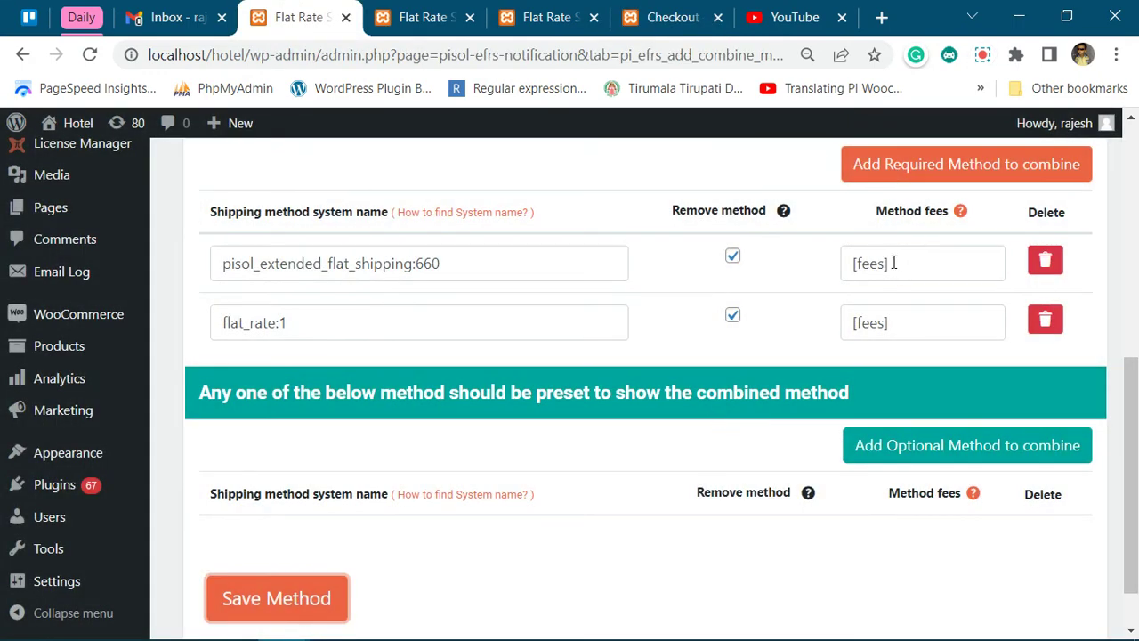
pyautogui.tripleClick(893, 263)
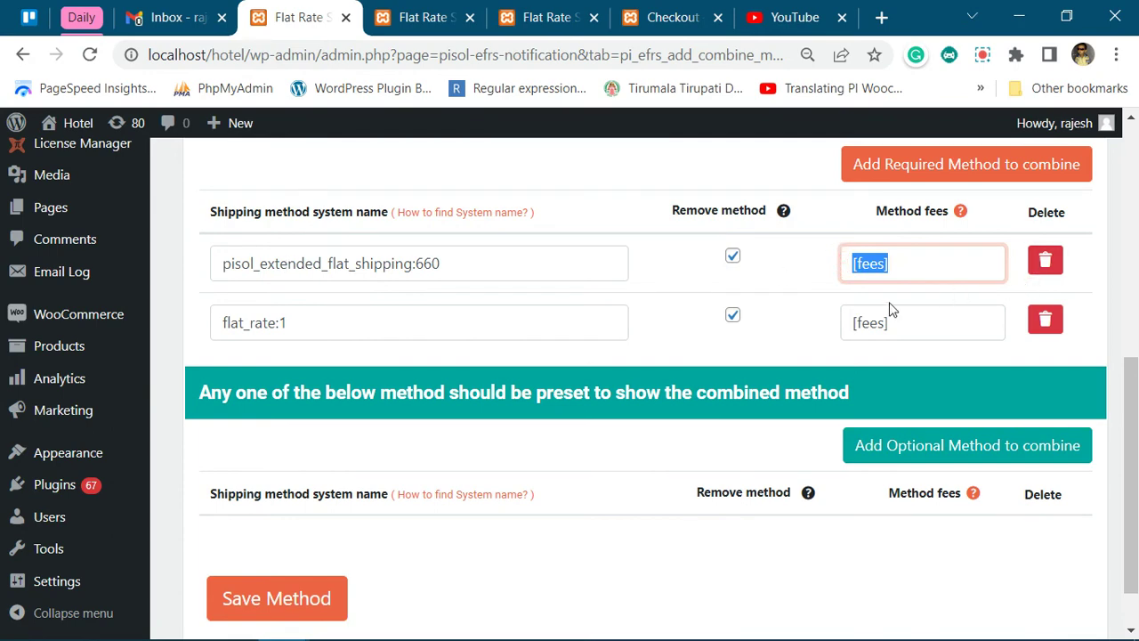
pyautogui.press('End')
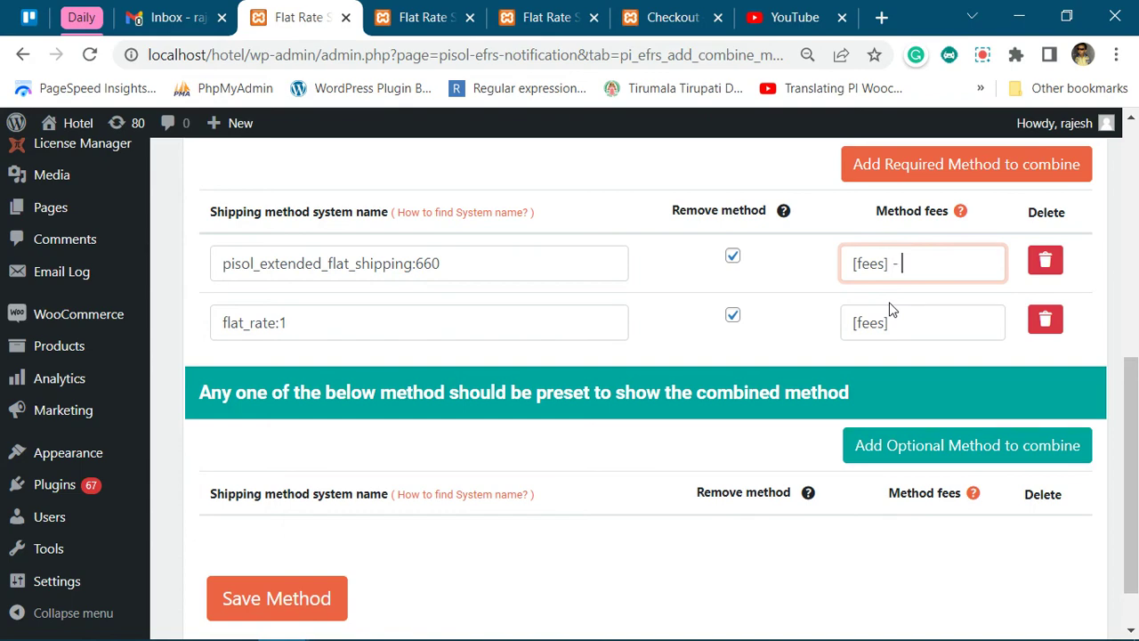
pyautogui.click(326, 602)
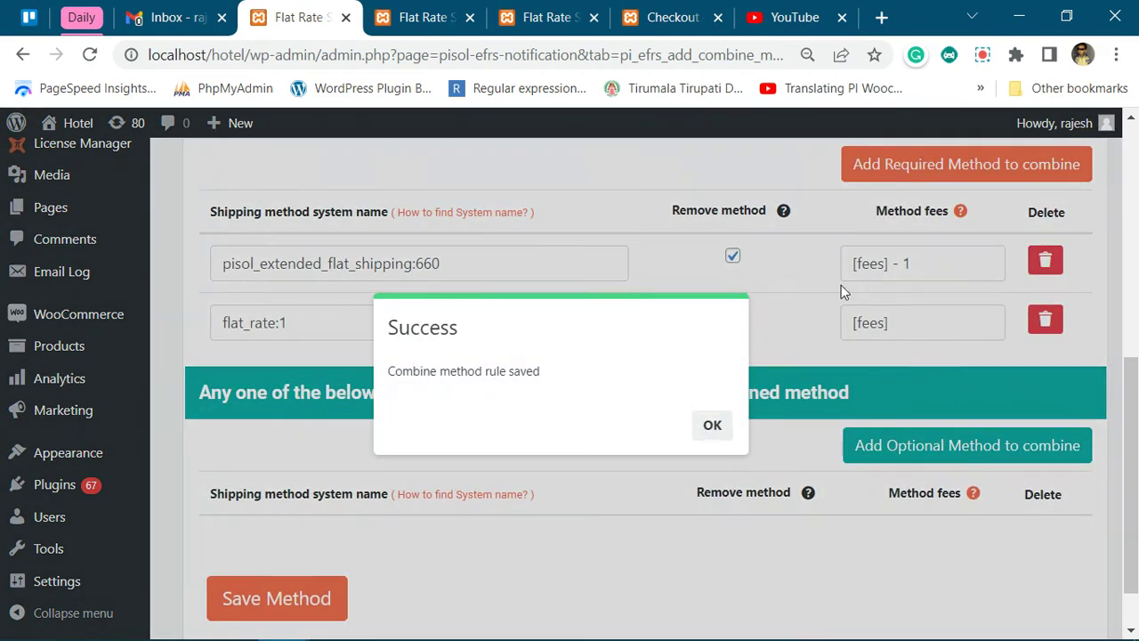
pyautogui.click(706, 423)
pyautogui.click(685, 11)
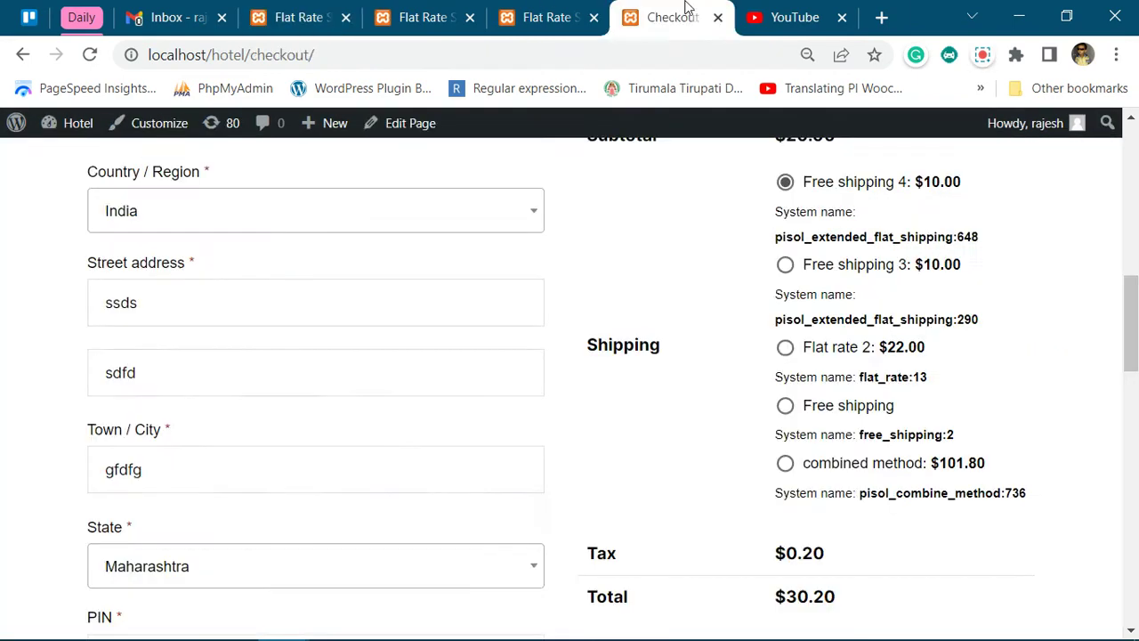
pyautogui.click(89, 54)
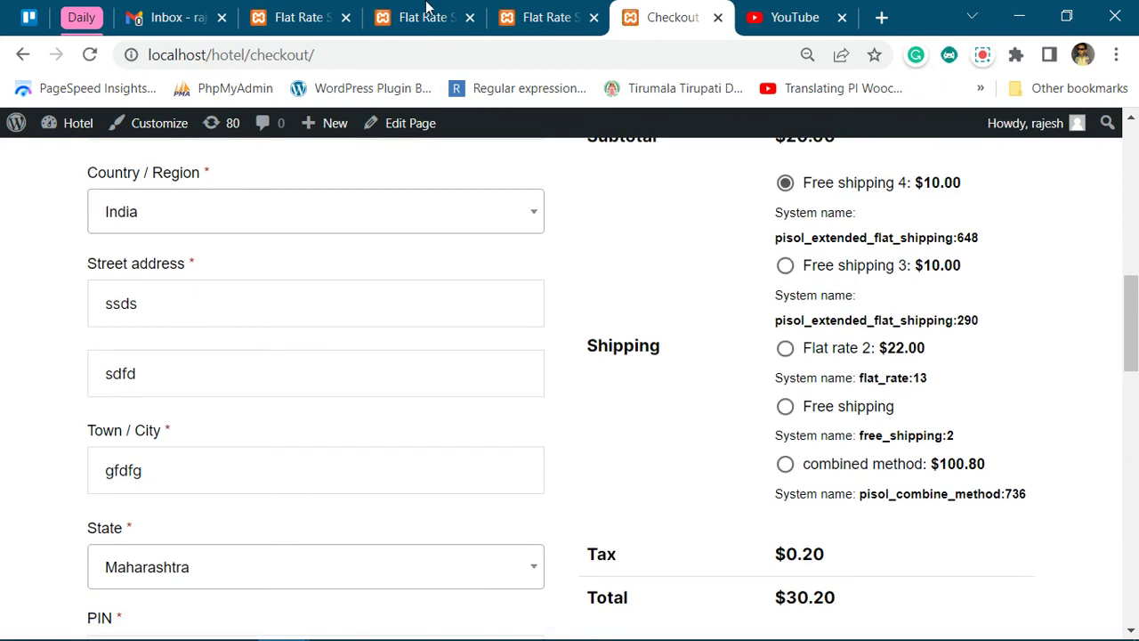
# - Save the combined method with a base shipping charge of 10 and check its charge on the reloaded checkout page
pyautogui.click(303, 14)
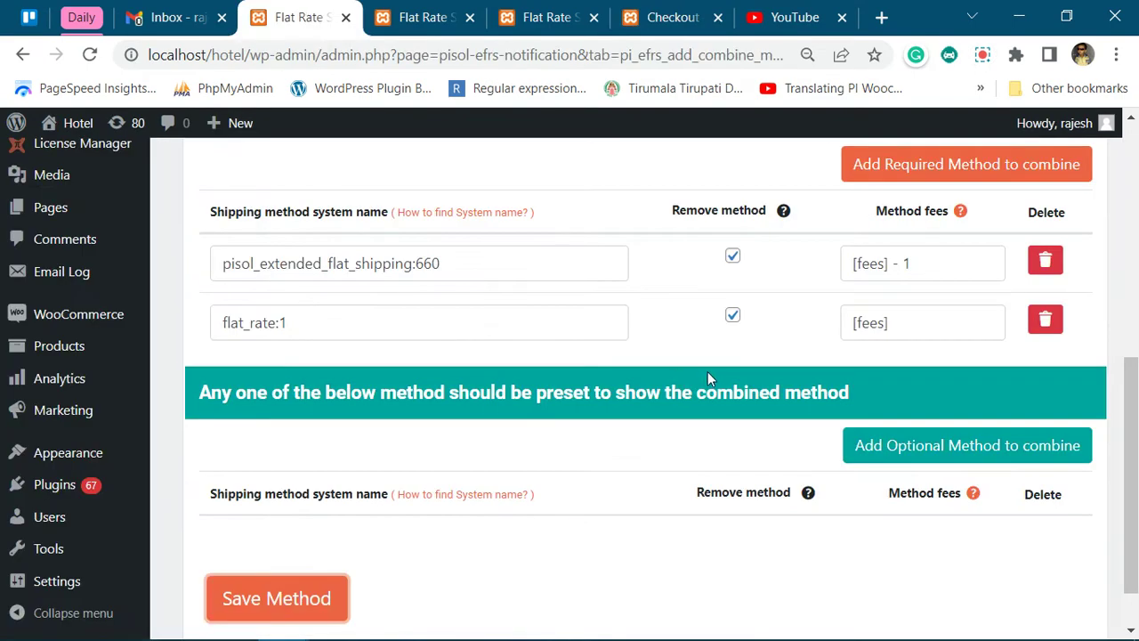
pyautogui.scroll(5, 707, 374)
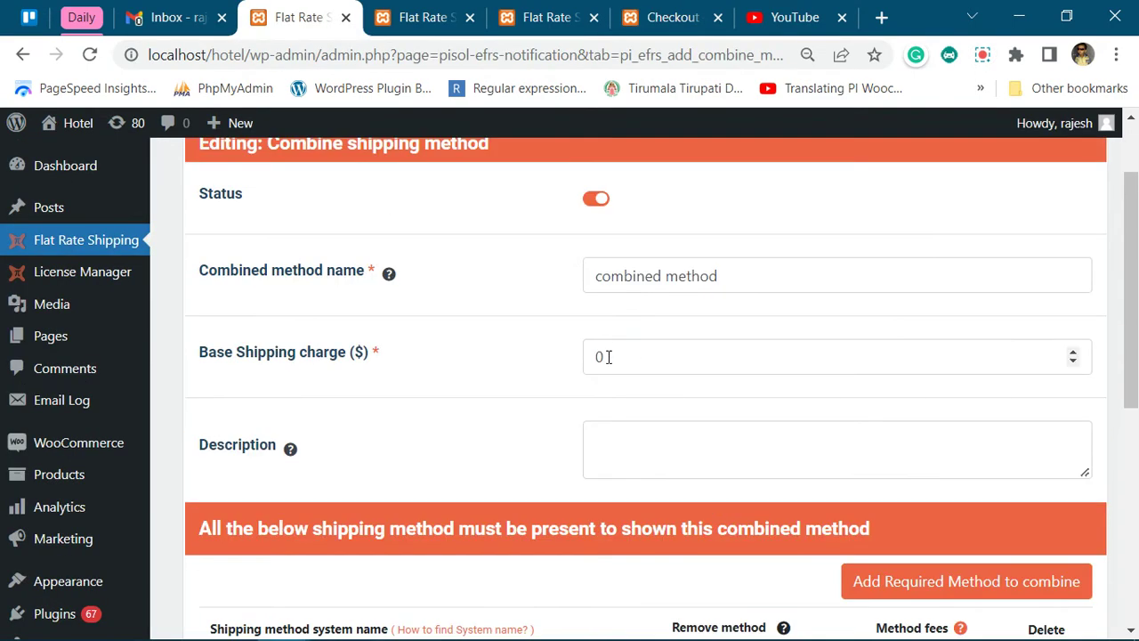
pyautogui.doubleClick(608, 356)
pyautogui.scroll(-2, 612, 360)
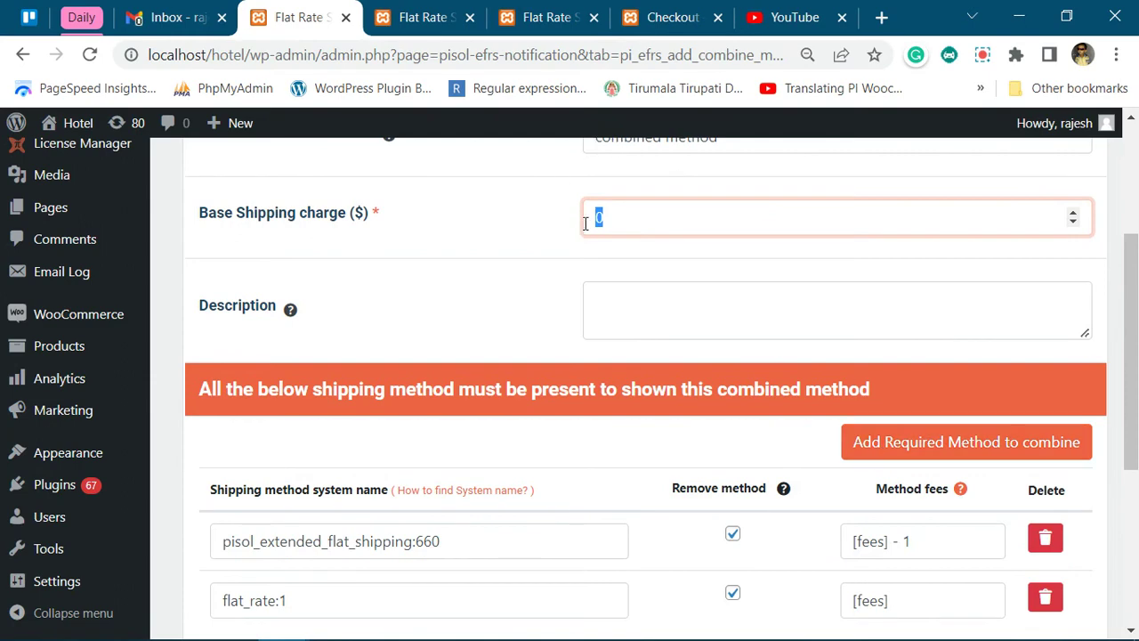
pyautogui.write('10')
pyautogui.scroll(-4, 547, 252)
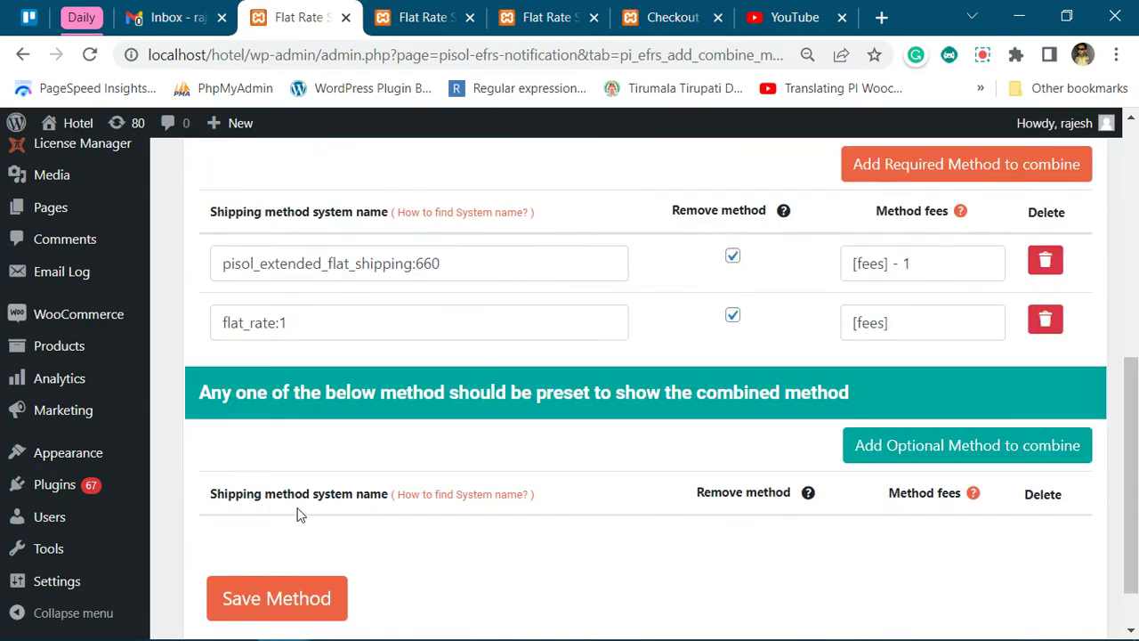
pyautogui.click(272, 600)
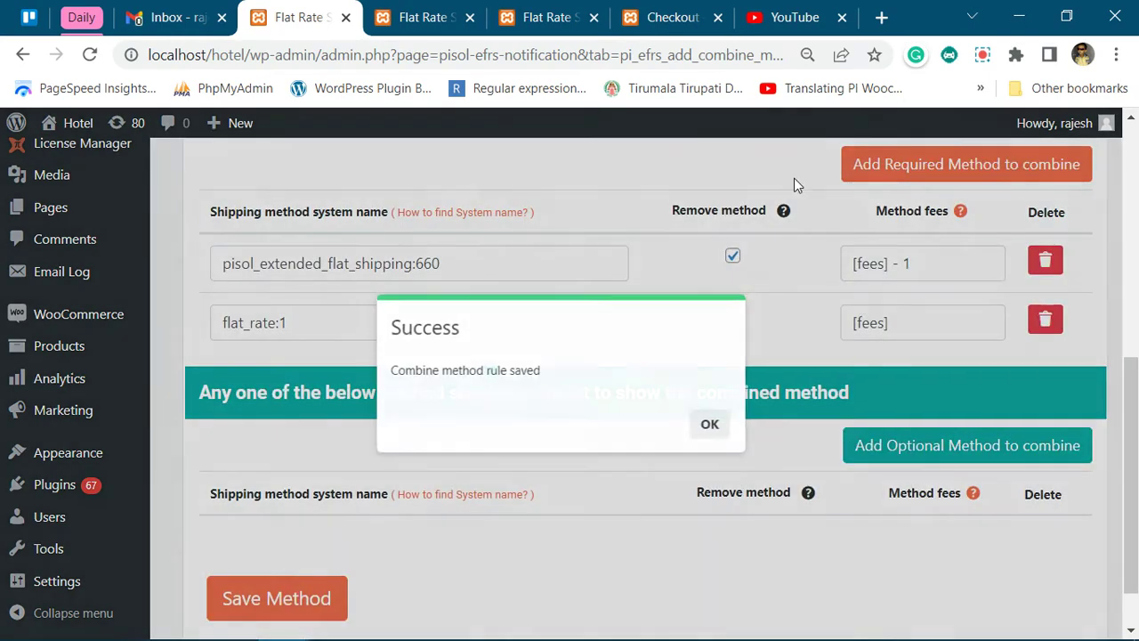
pyautogui.click(678, 9)
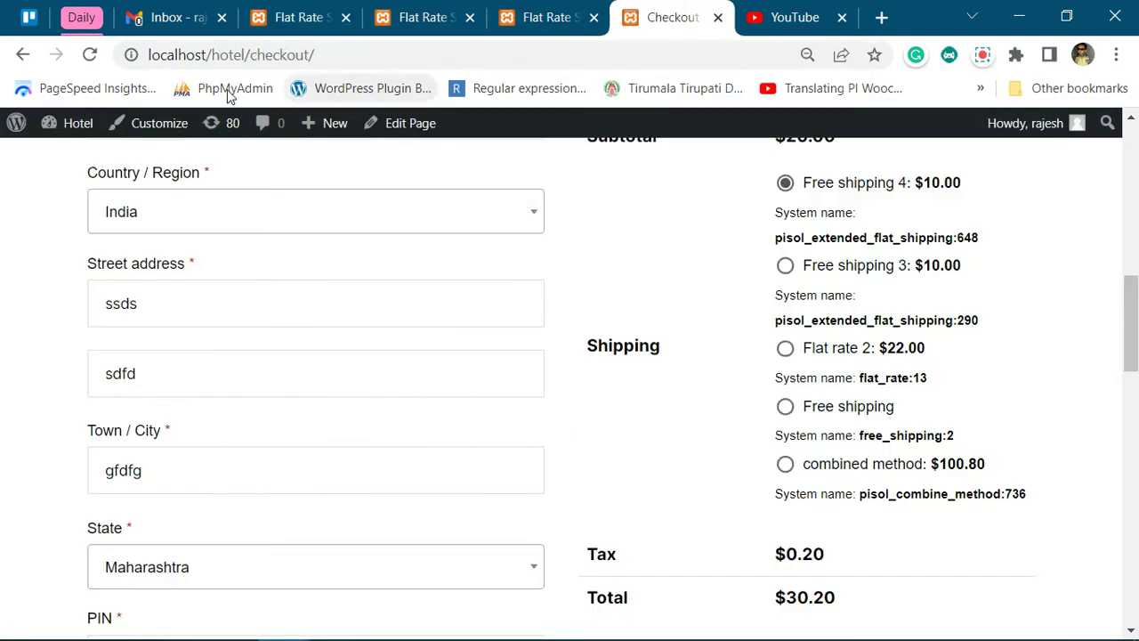
pyautogui.click(90, 54)
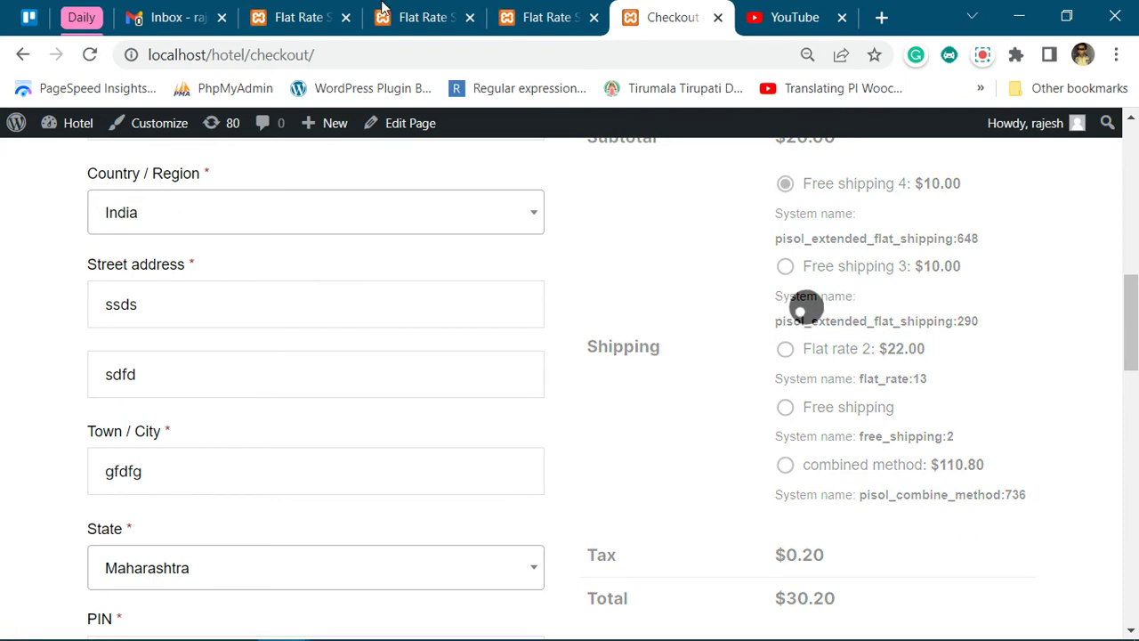
# - Dismiss the save notice and review the combined method's base charge, required methods, removal options and optional methods section
pyautogui.click(302, 17)
pyautogui.click(710, 424)
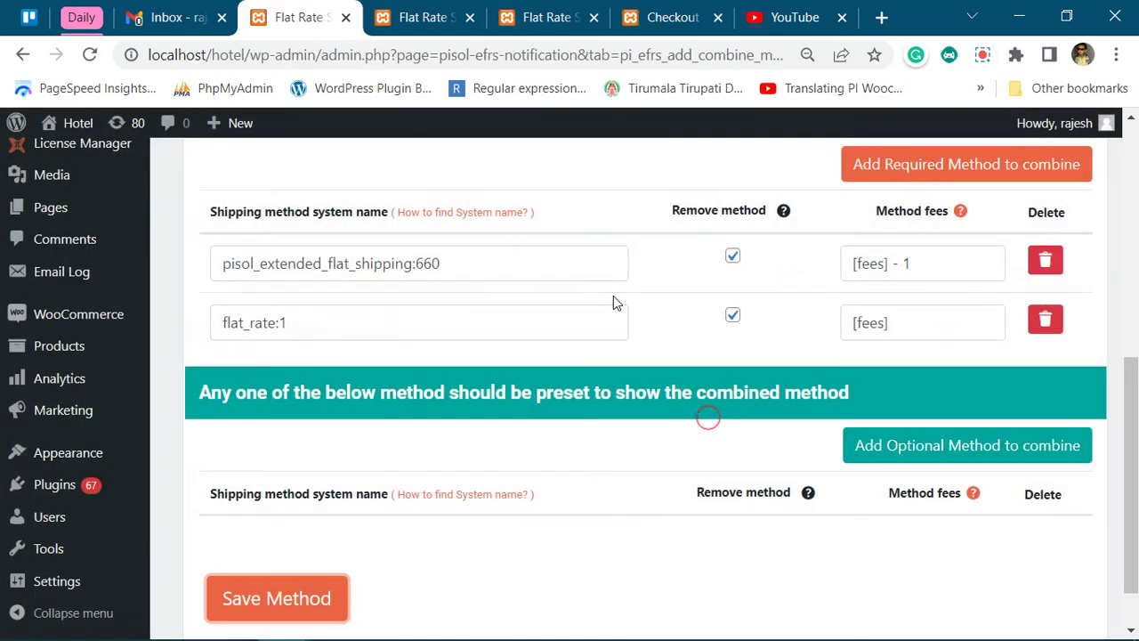
pyautogui.scroll(2, 658, 373)
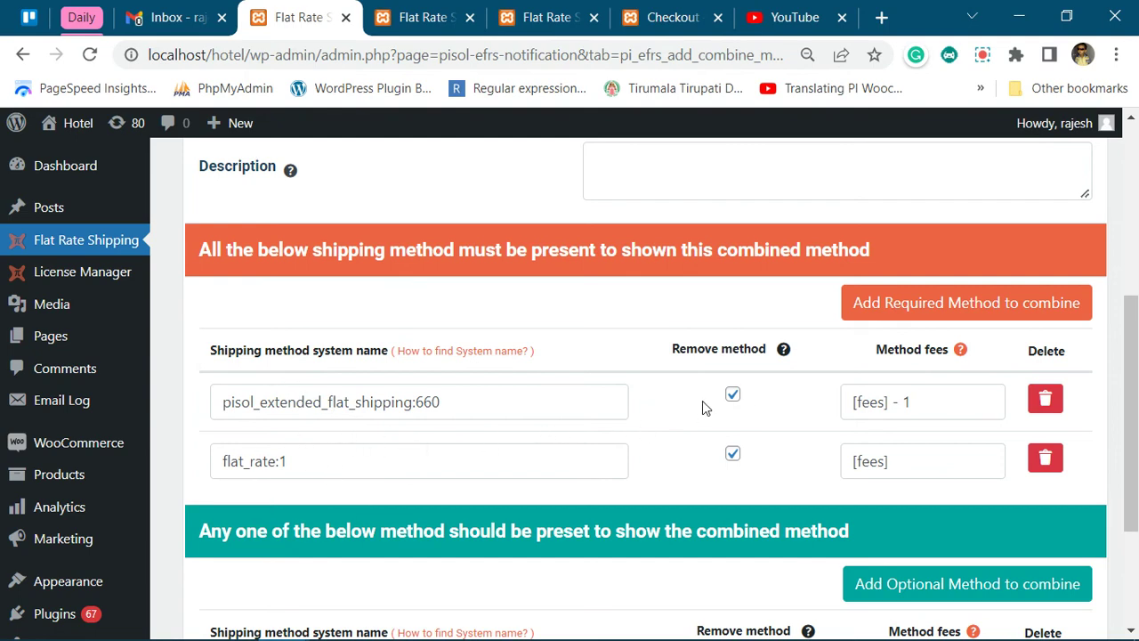
pyautogui.scroll(4, 677, 354)
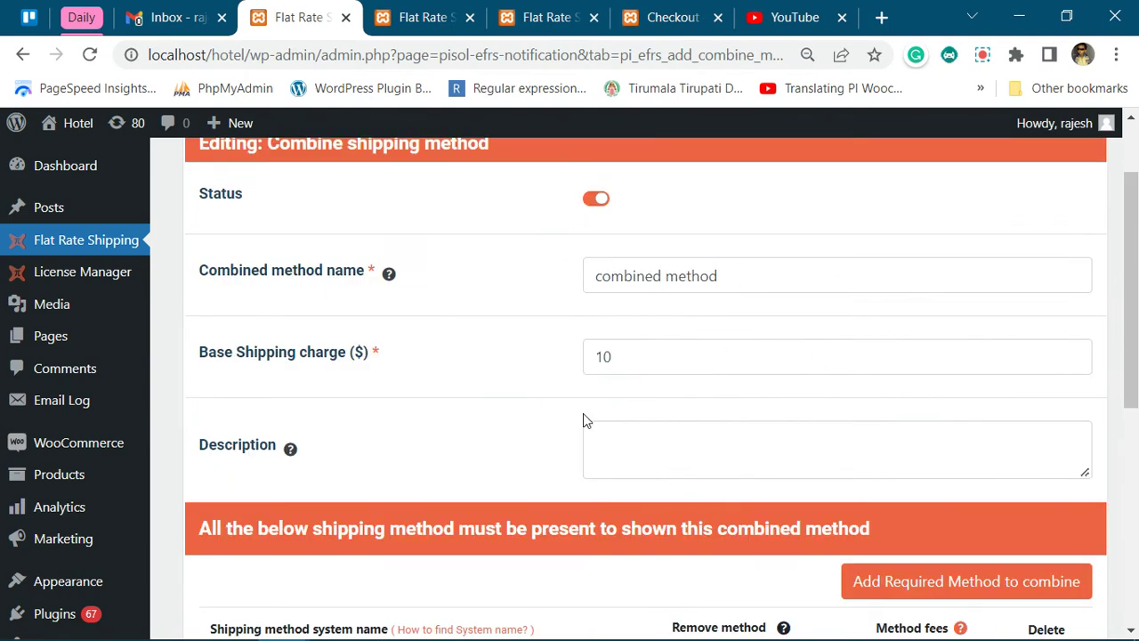
pyautogui.scroll(-5, 648, 303)
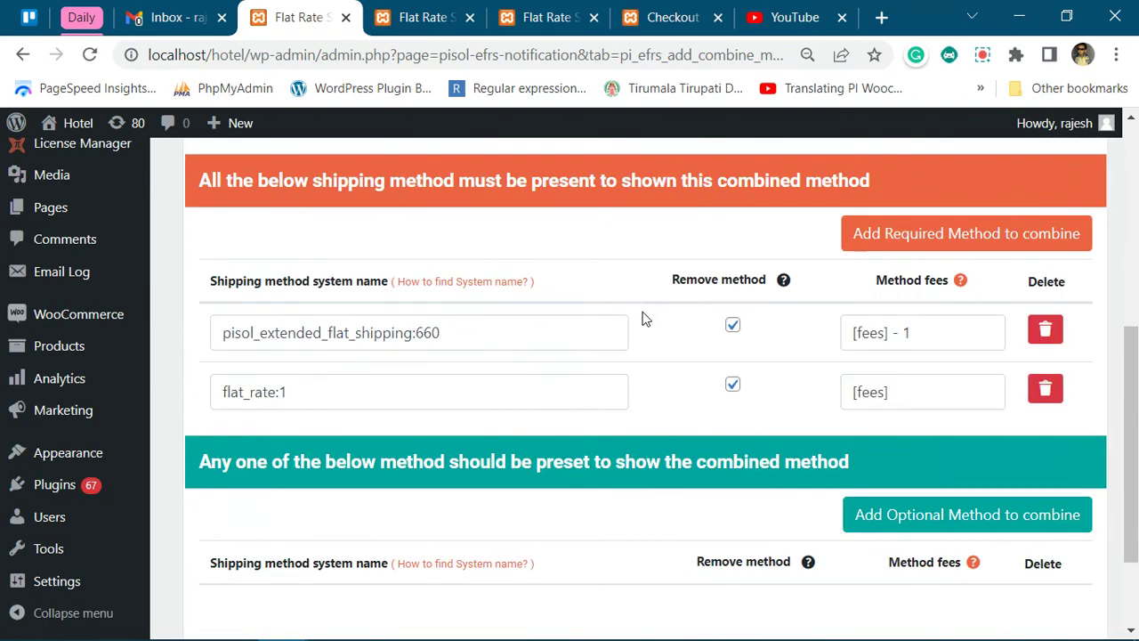
pyautogui.scroll(-1, 657, 347)
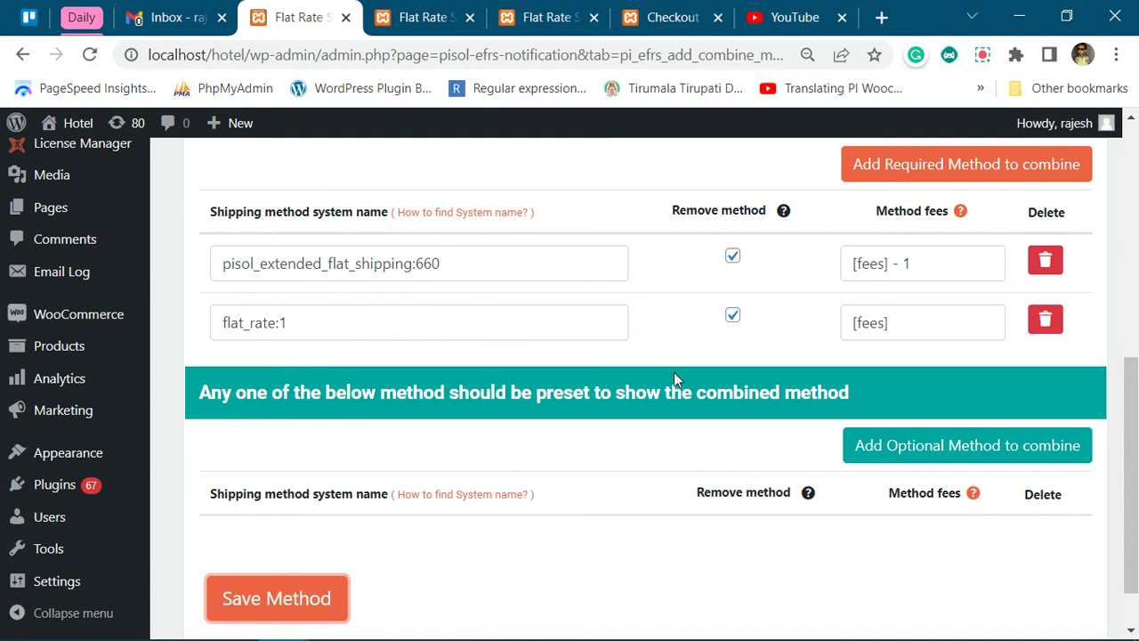
pyautogui.scroll(5, 574, 312)
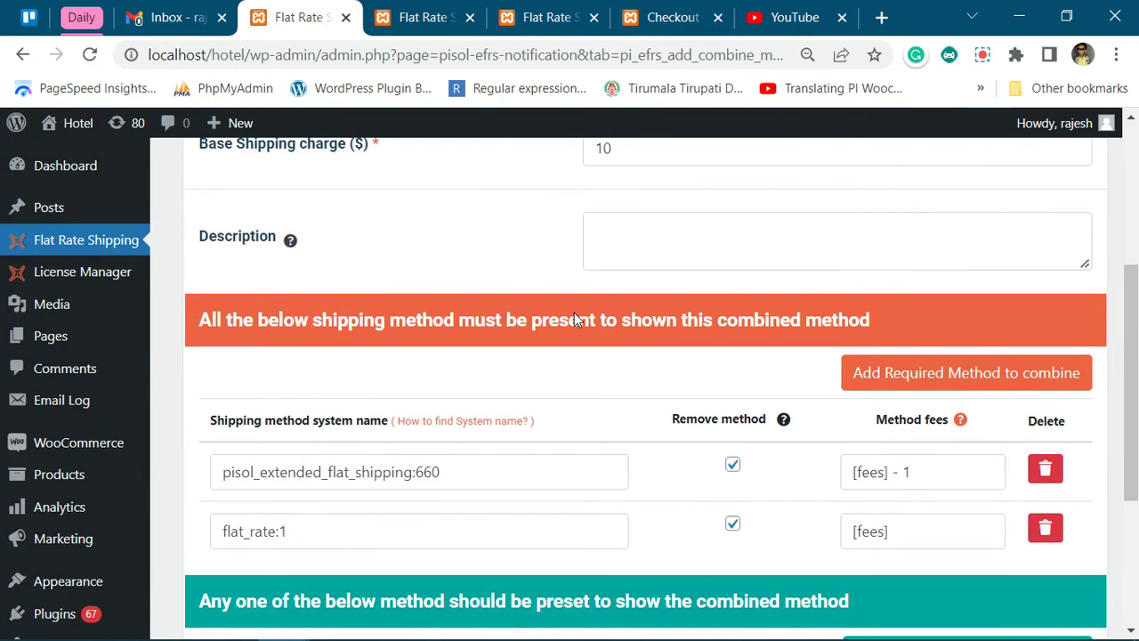
pyautogui.scroll(-4, 575, 312)
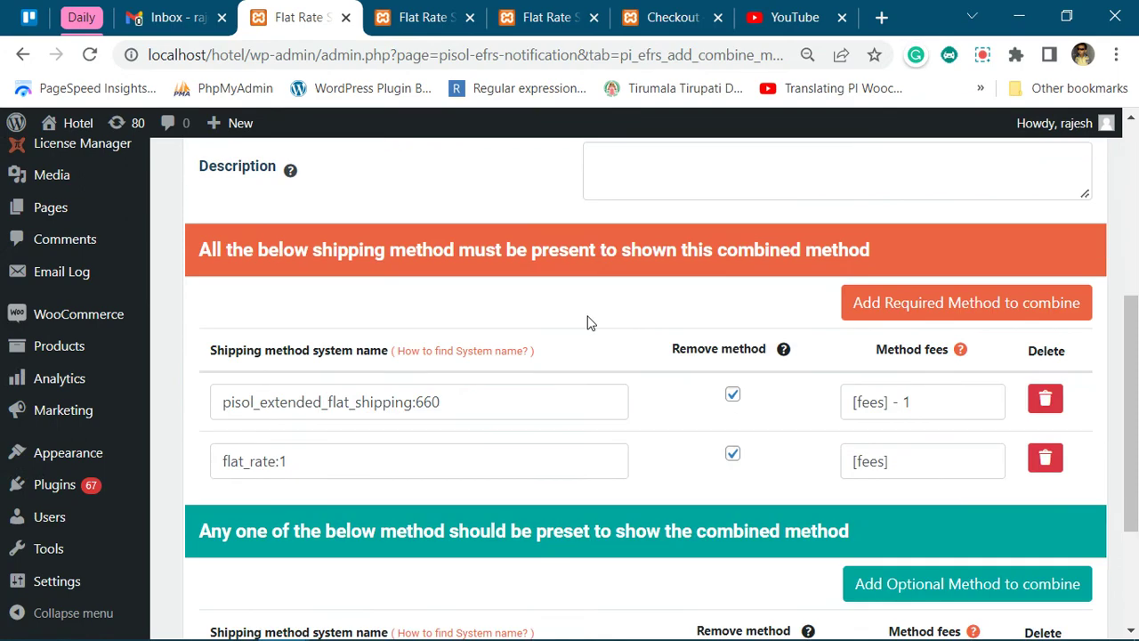
pyautogui.scroll(-2, 587, 323)
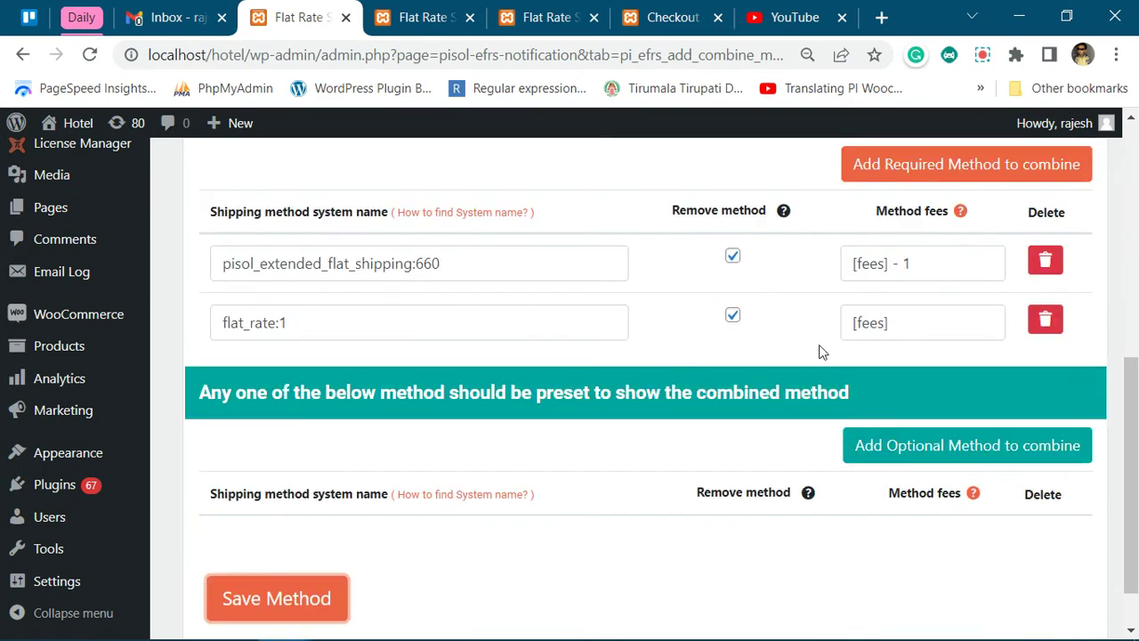
# - Delete both required methods, flat_rate:1 and pisol_extended_flat_shipping:660, from the combined method
pyautogui.click(1048, 318)
pyautogui.click(1048, 260)
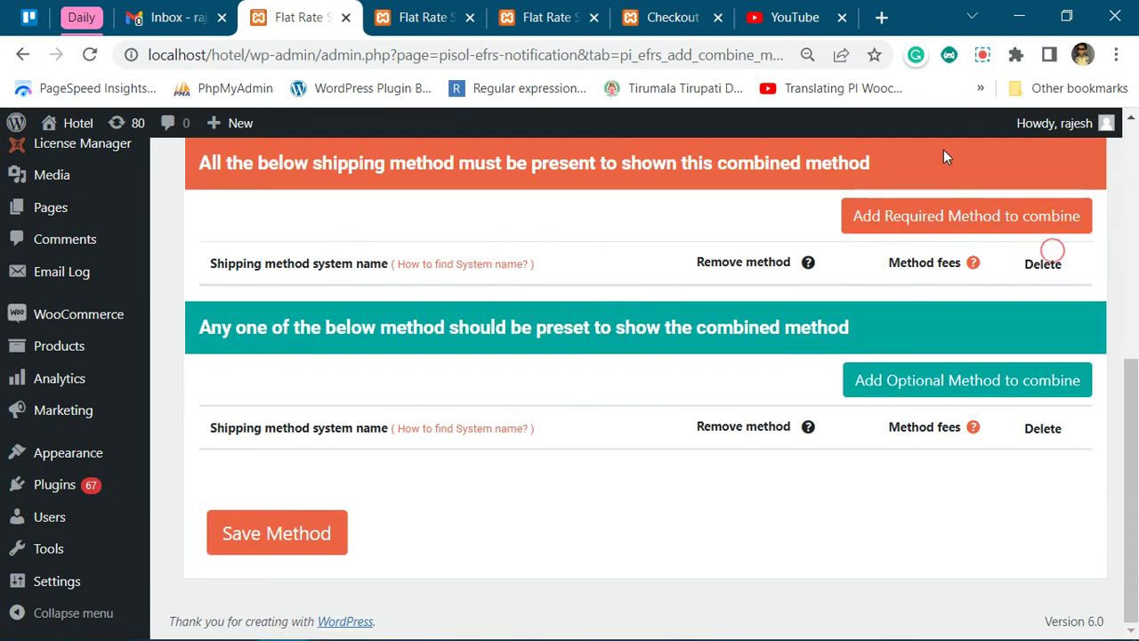
# - Add an optional method to the combined method, using Free shipping 4's system name pisol_extended_flat_shipping:648 copied from the checkout page
pyautogui.click(899, 389)
pyautogui.scroll(-1, 406, 419)
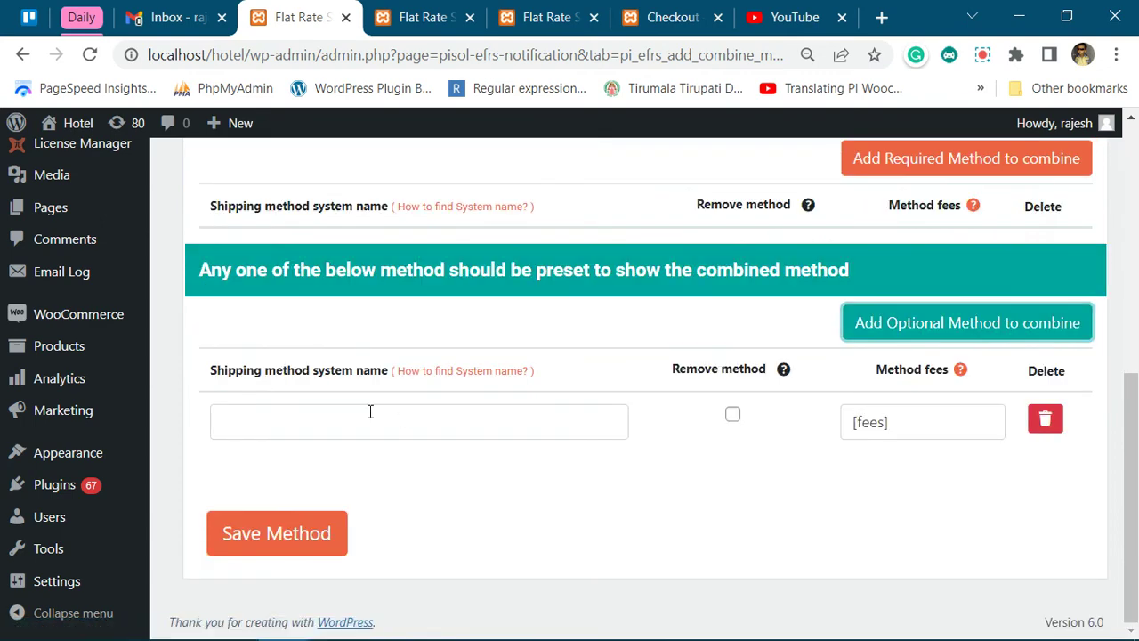
pyautogui.click(675, 13)
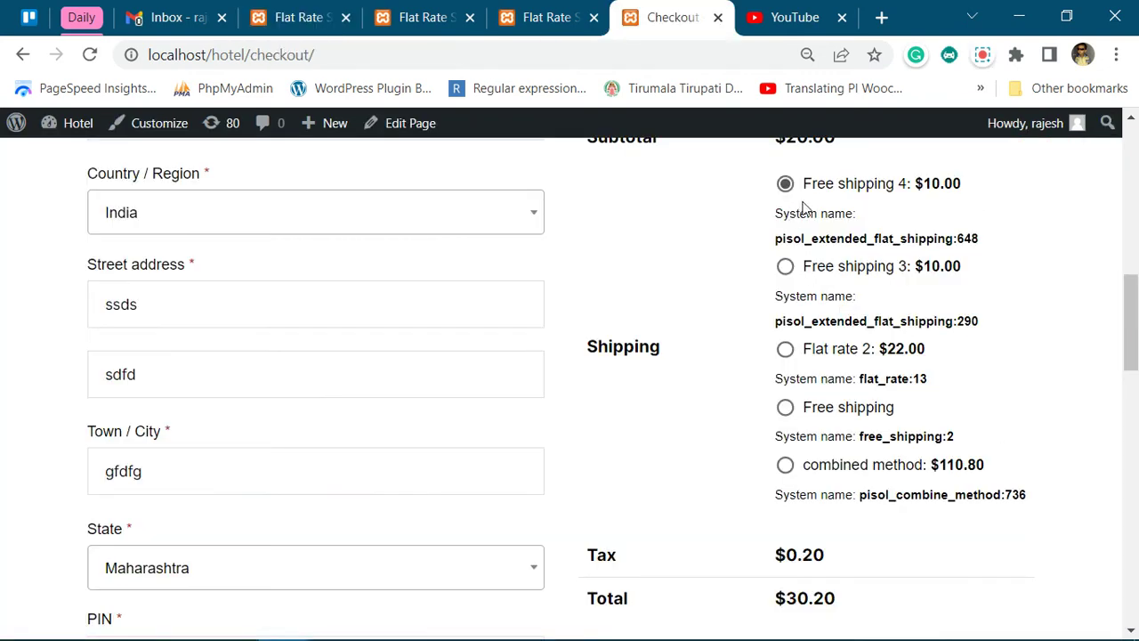
pyautogui.moveTo(776, 242); pyautogui.dragTo(976, 241)
pyautogui.hotkey('ctrl', 'c')
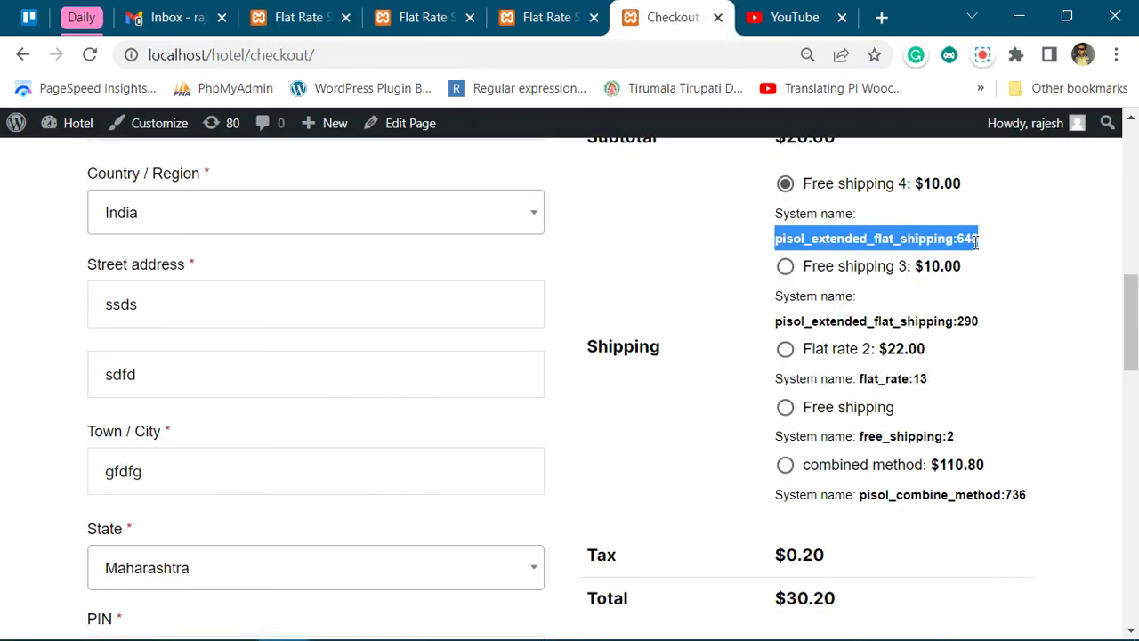
pyautogui.click(323, 10)
pyautogui.click(374, 421)
pyautogui.hotkey('ctrl', 'v')
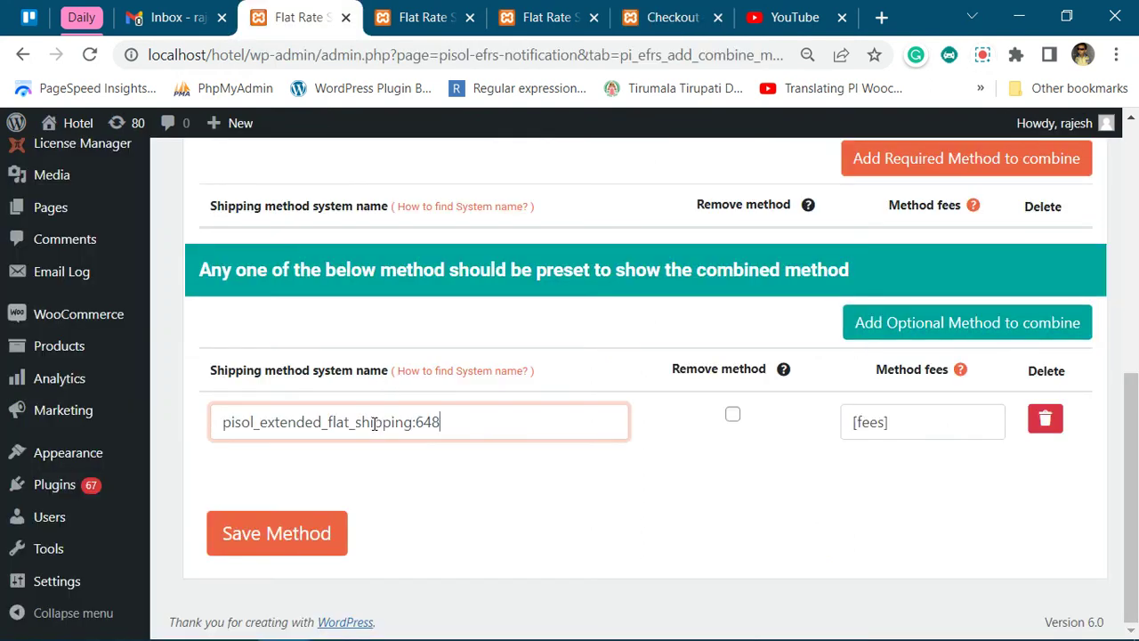
# - Save the combined method and check its charge against Free shipping 4's cost on the reloaded checkout page
pyautogui.click(294, 518)
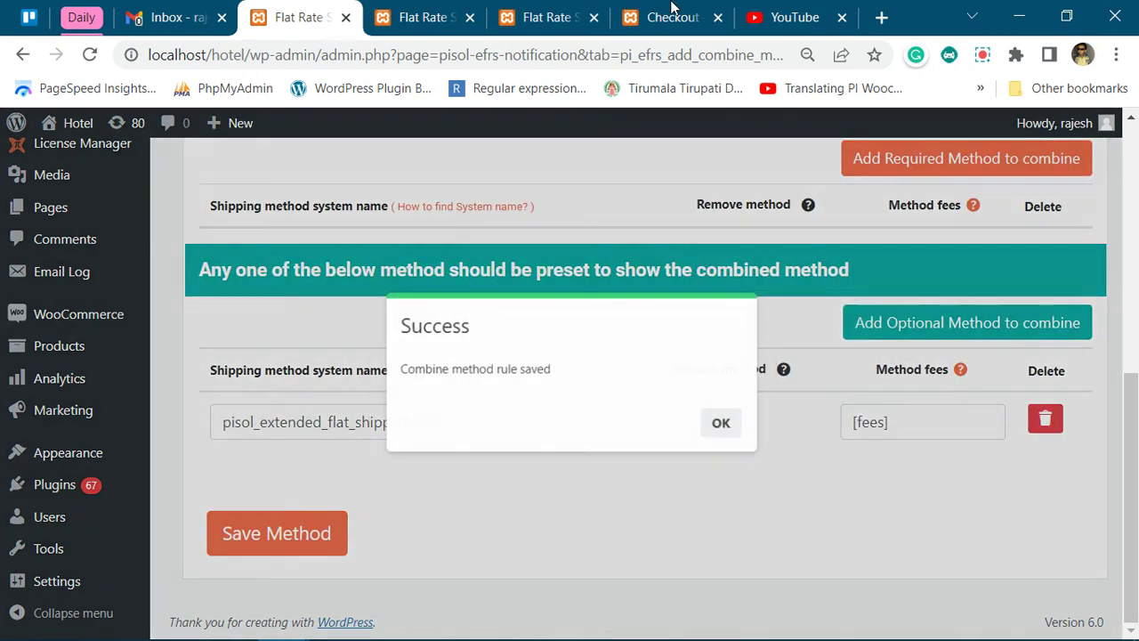
pyautogui.click(659, 8)
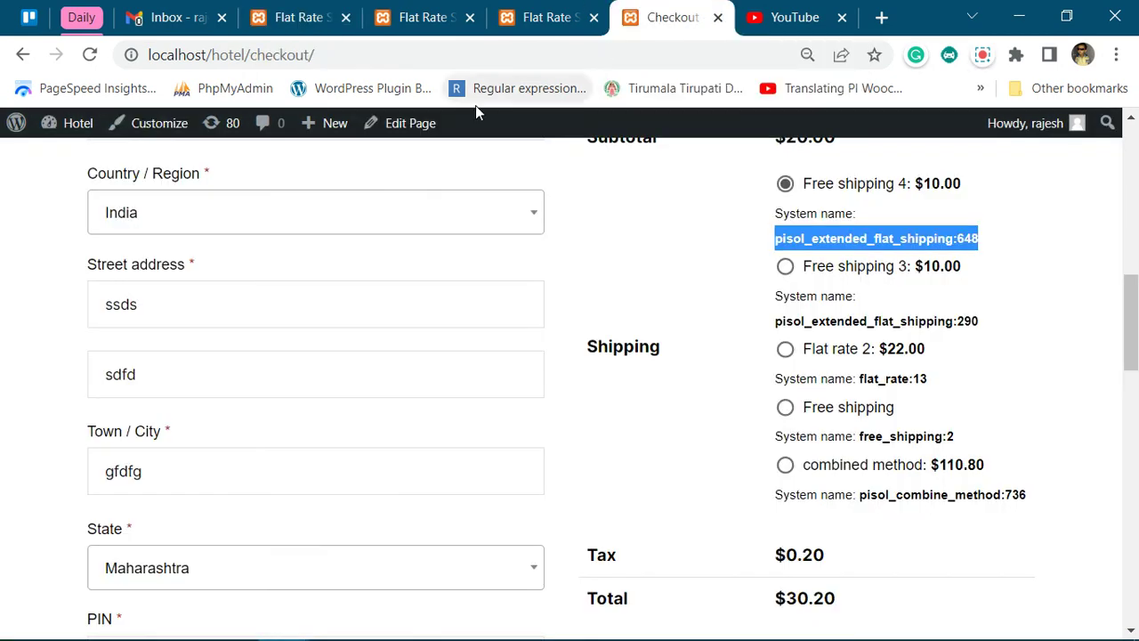
pyautogui.press('F5')
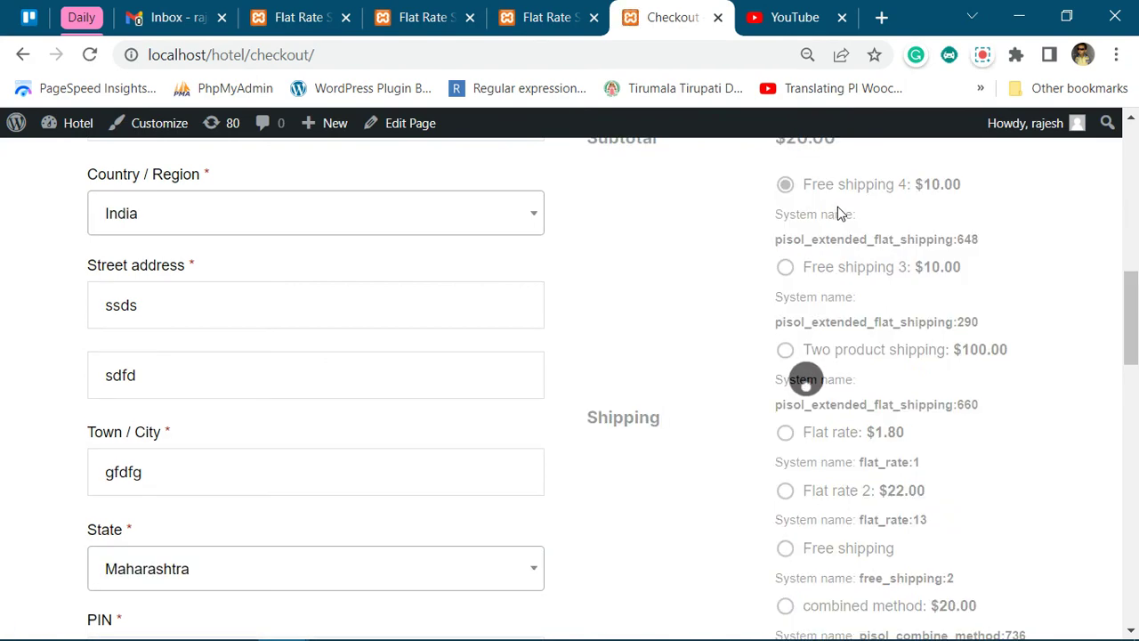
pyautogui.scroll(-3, 864, 279)
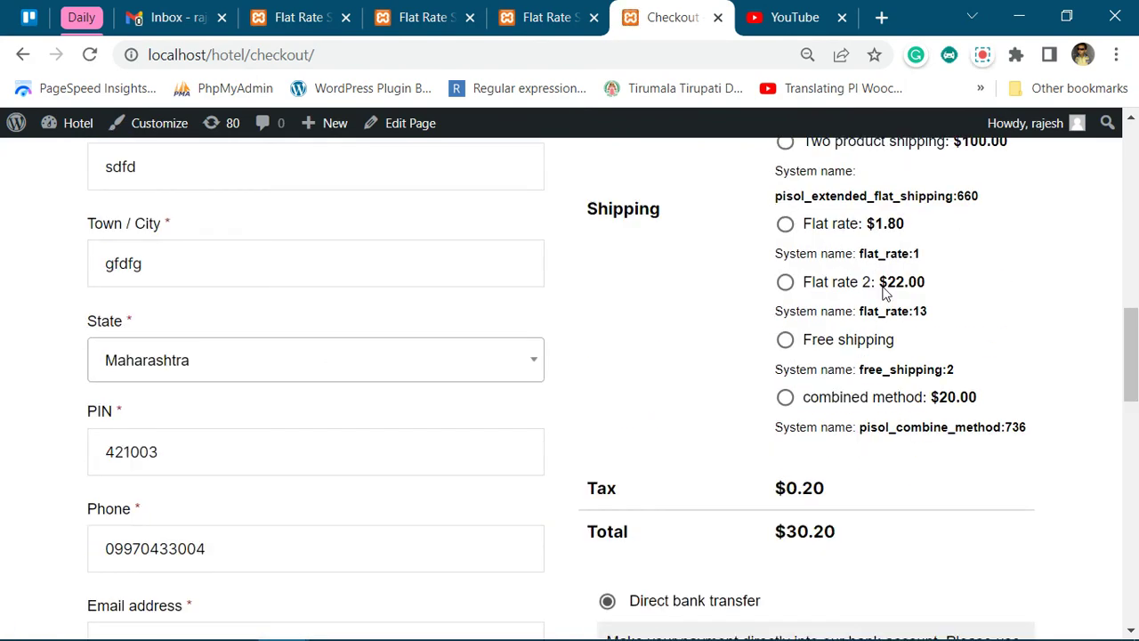
pyautogui.scroll(3, 954, 347)
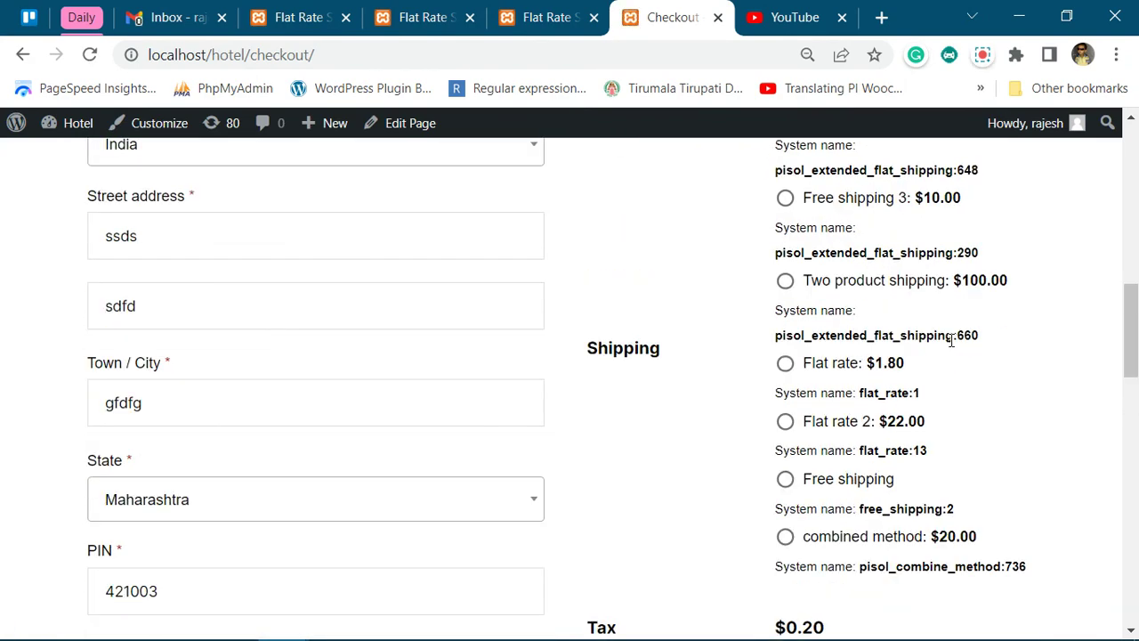
pyautogui.moveTo(917, 184); pyautogui.dragTo(944, 186)
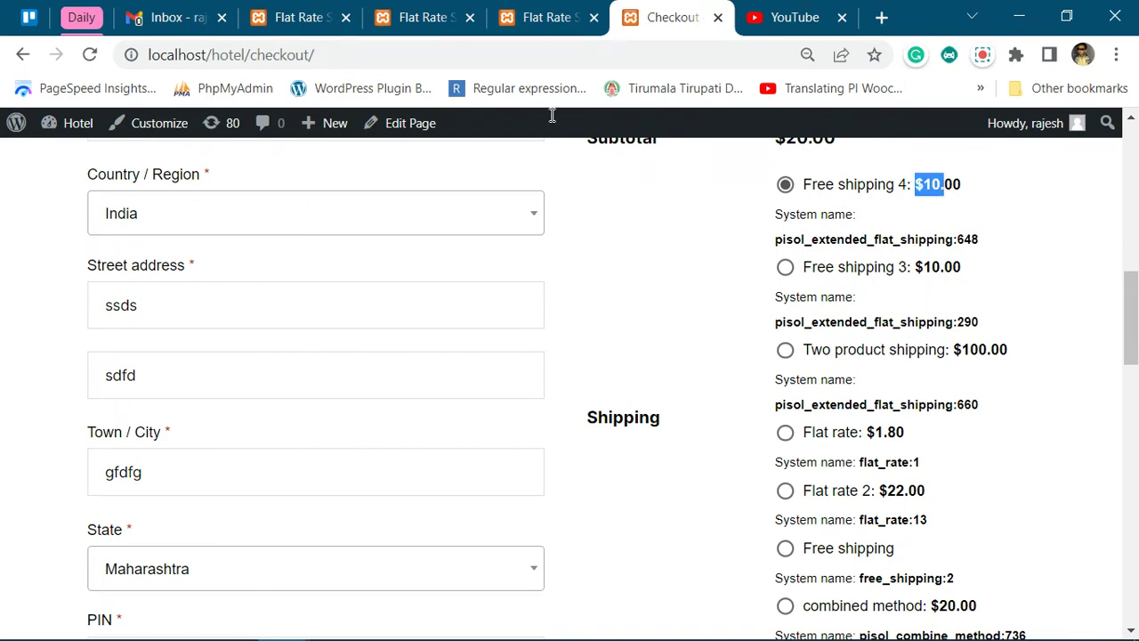
# - Dismiss the save notice and compare the combined method's base shipping charge with its total charge on the checkout page
pyautogui.click(304, 8)
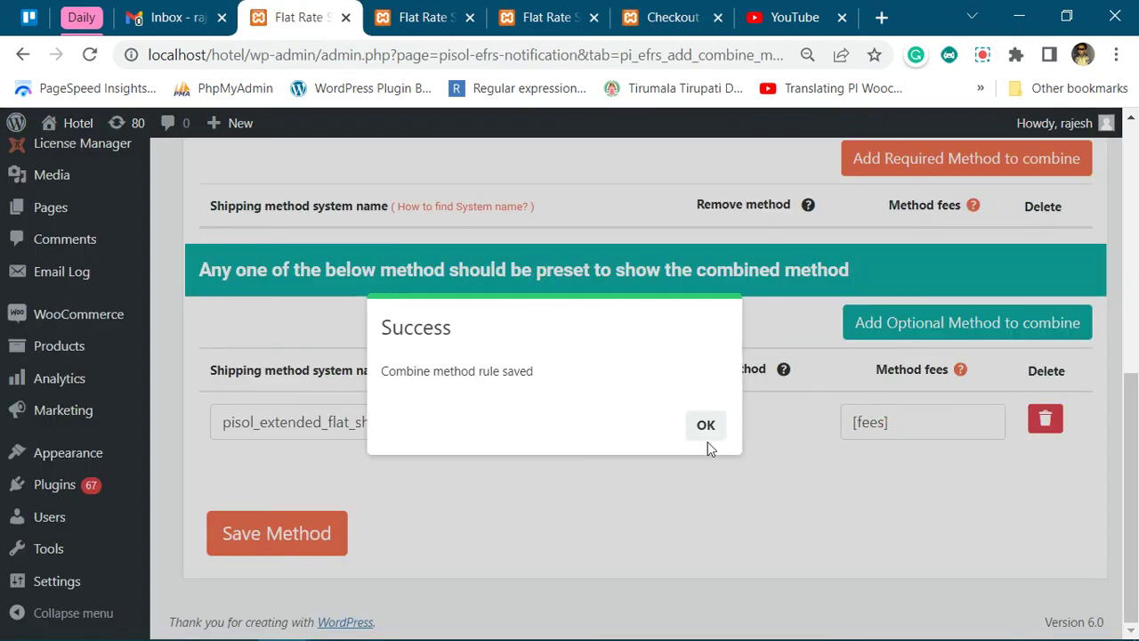
pyautogui.click(713, 430)
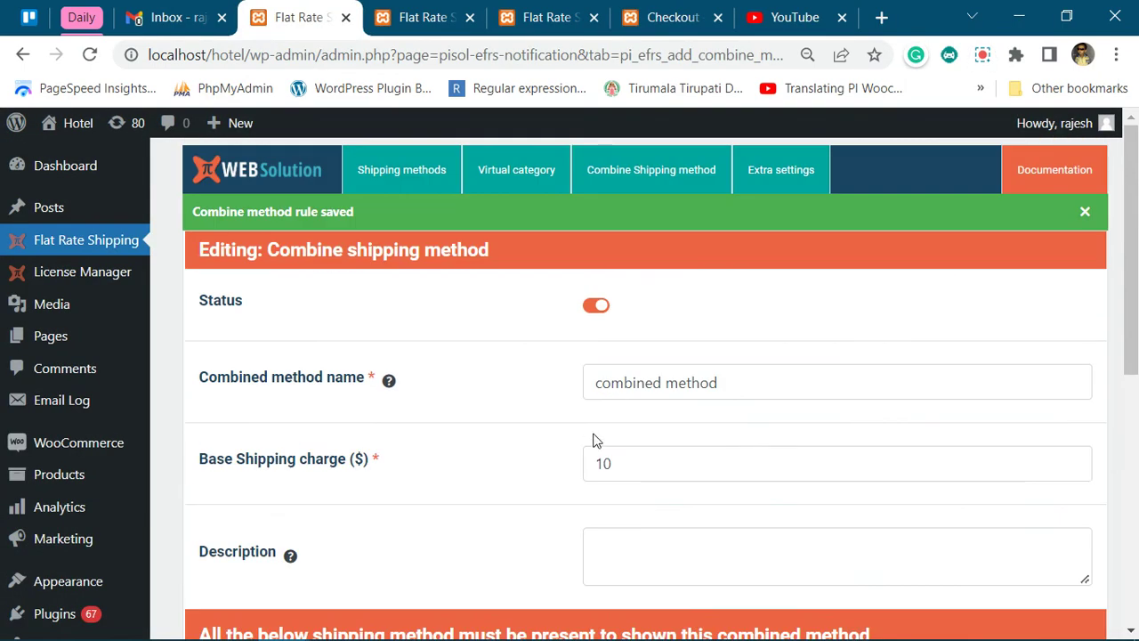
pyautogui.doubleClick(603, 462)
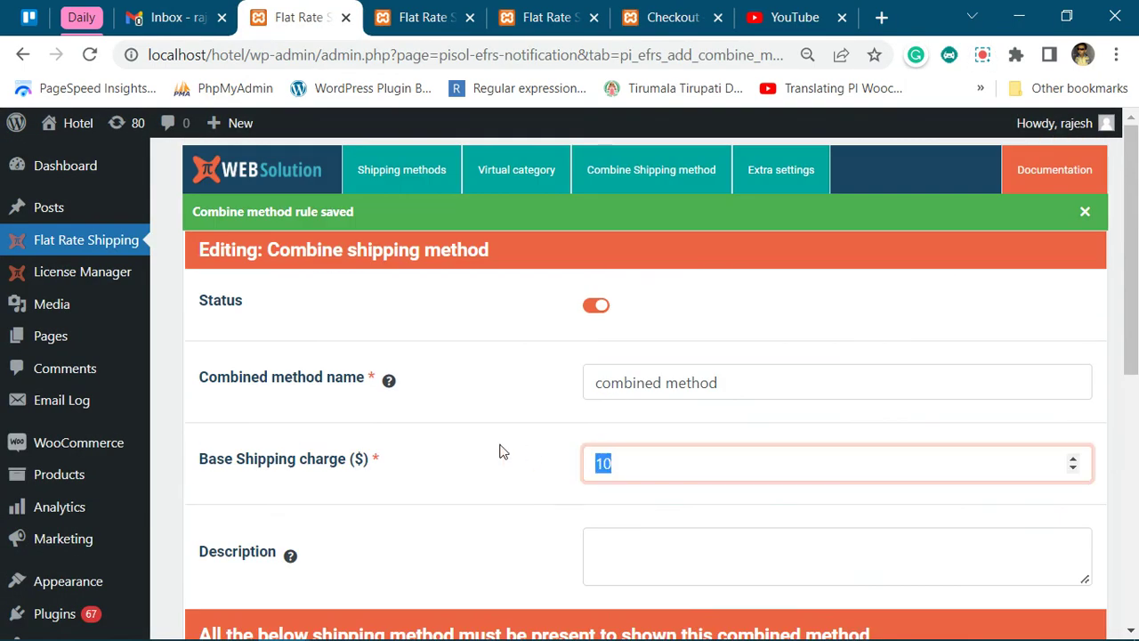
pyautogui.scroll(-3, 495, 436)
pyautogui.scroll(-3, 492, 417)
pyautogui.click(674, 20)
pyautogui.scroll(-2, 890, 391)
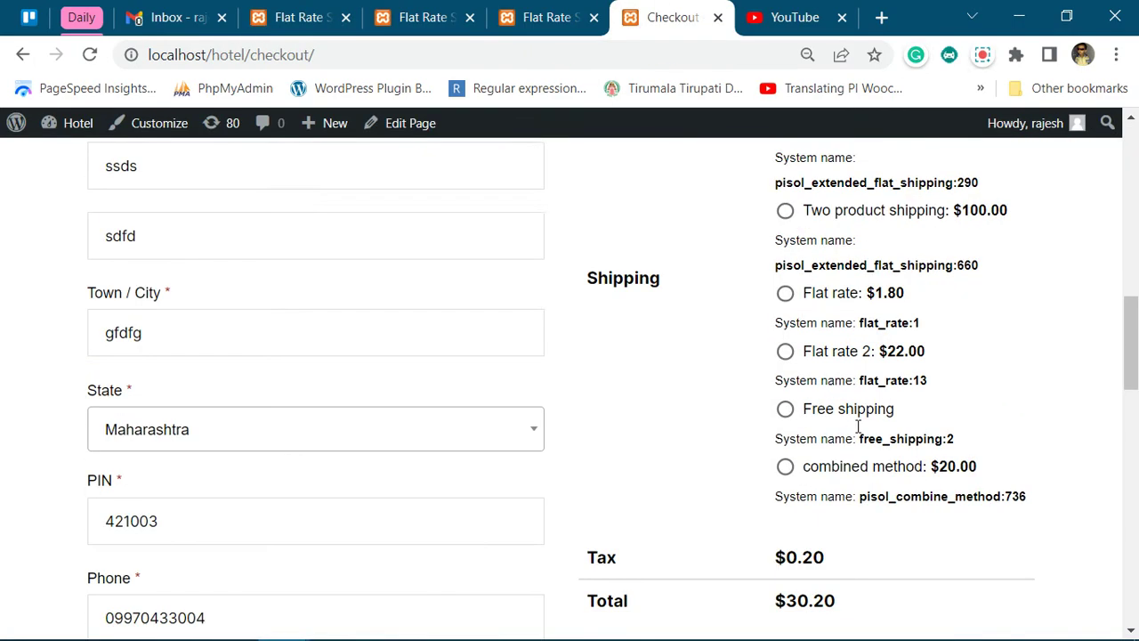
pyautogui.doubleClick(945, 399)
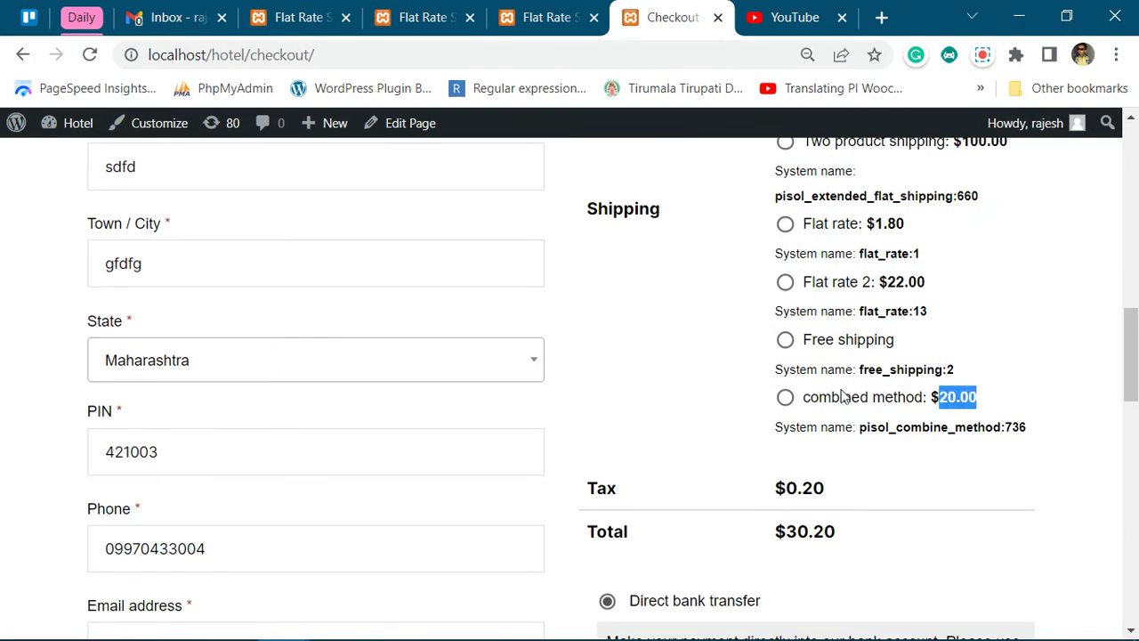
# - Review the combined method's optional method entry, empty required methods section and base shipping charge in its settings
pyautogui.click(300, 13)
pyautogui.scroll(-1, 583, 427)
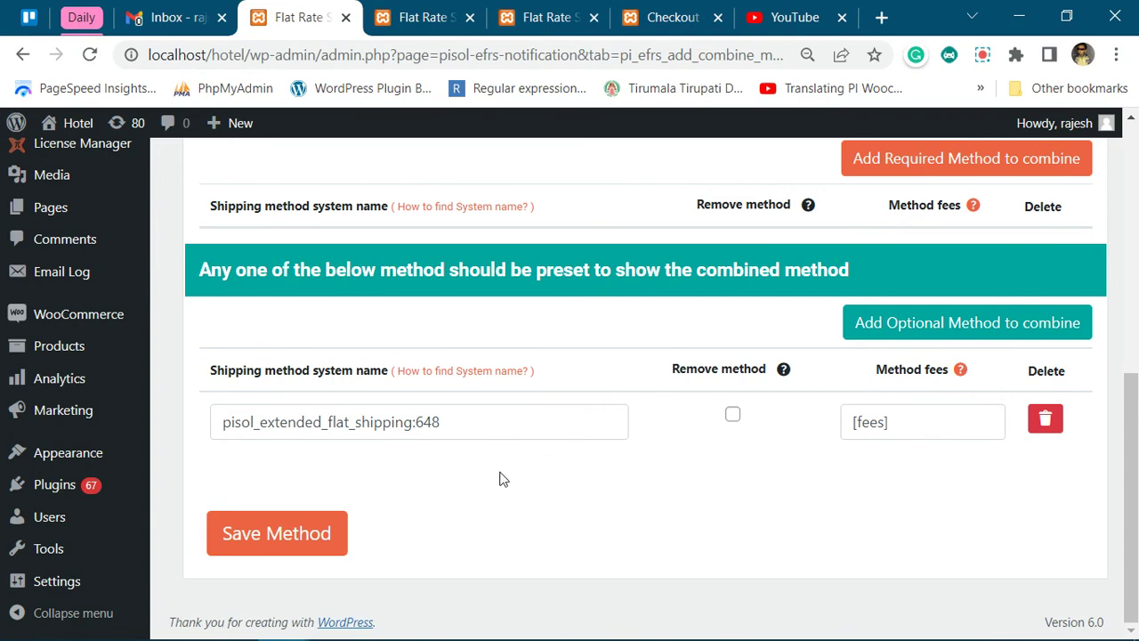
pyautogui.scroll(2, 499, 479)
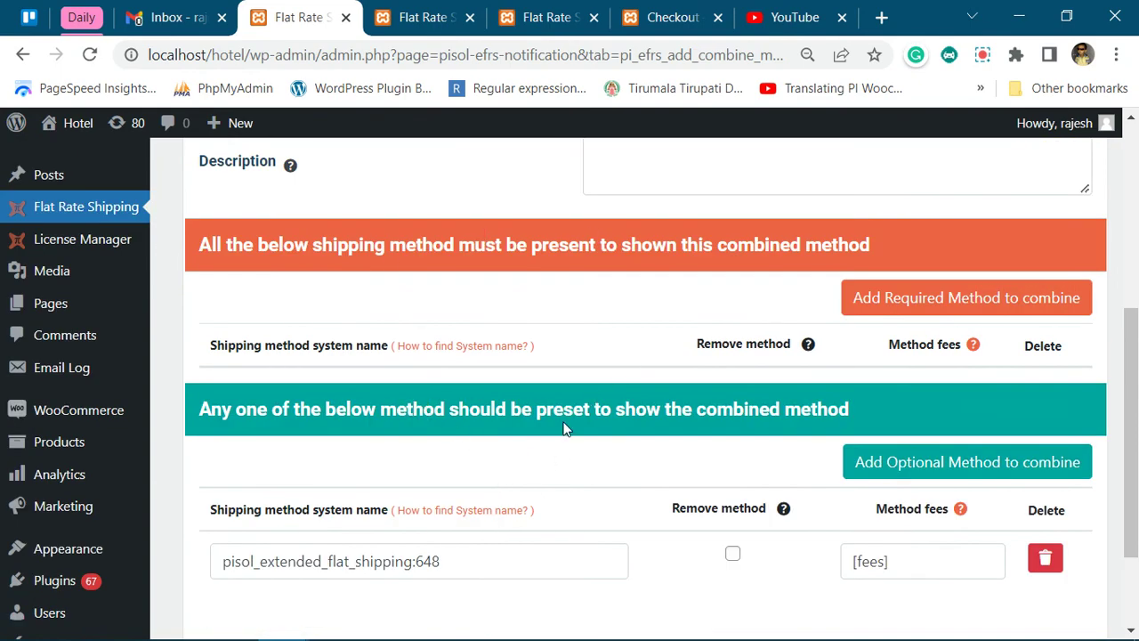
pyautogui.scroll(4, 564, 427)
pyautogui.scroll(1, 562, 429)
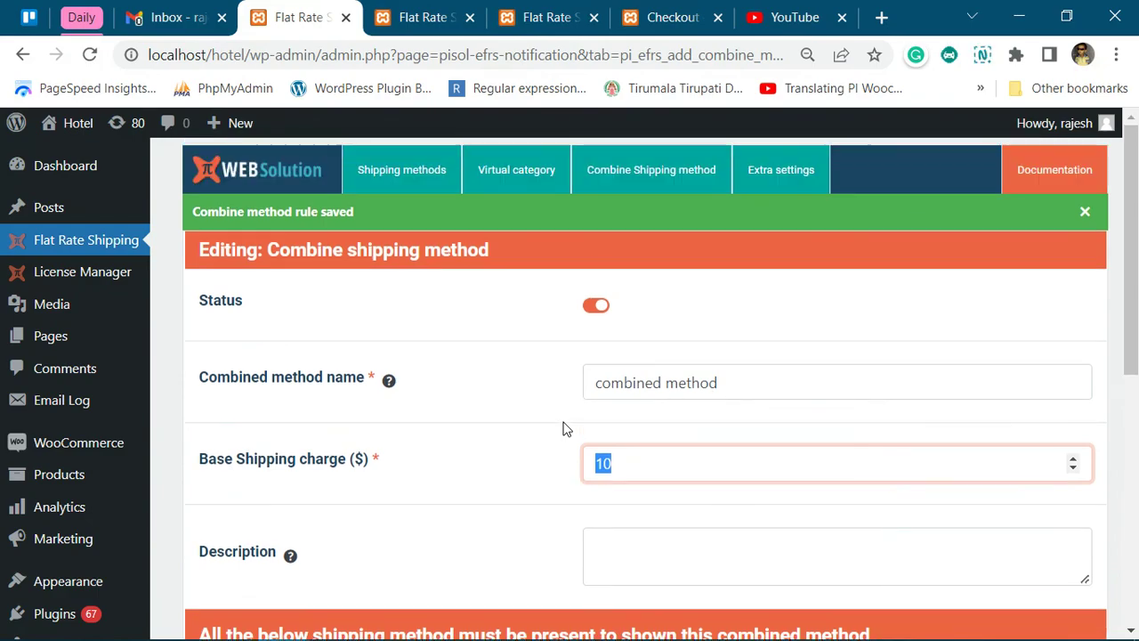